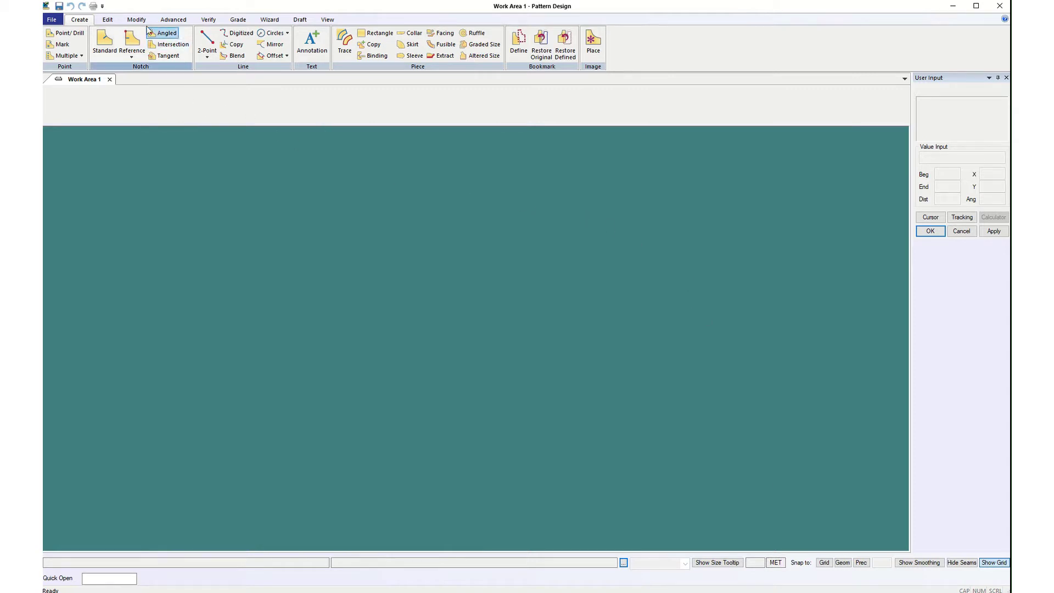
# Switch the user environment to Imperial notation with precision 3, then save and close it
pyautogui.click(108, 20)
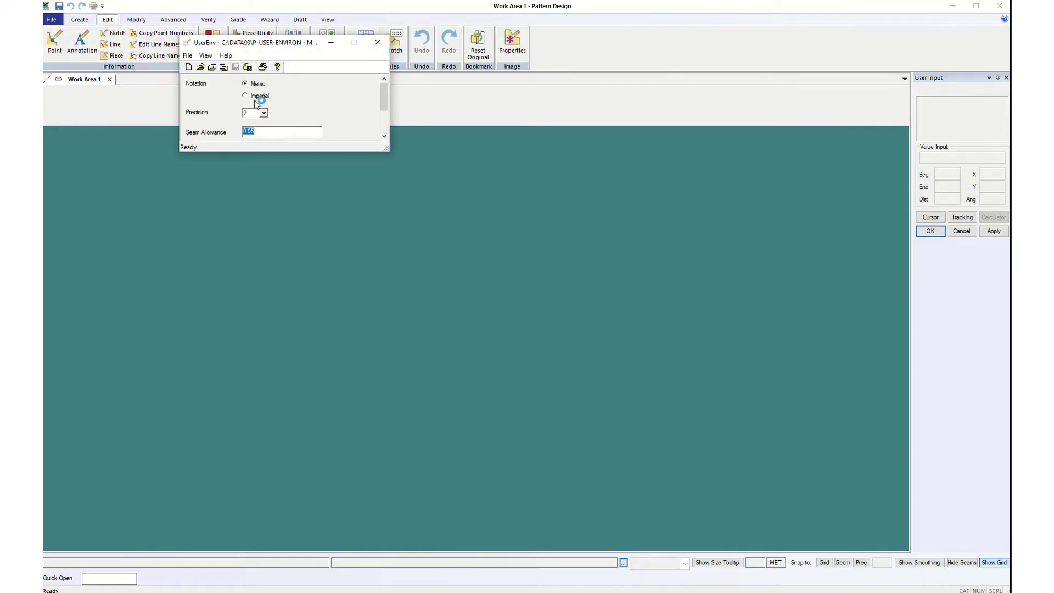
pyautogui.click(246, 97)
pyautogui.click(263, 113)
pyautogui.click(256, 139)
pyautogui.click(235, 67)
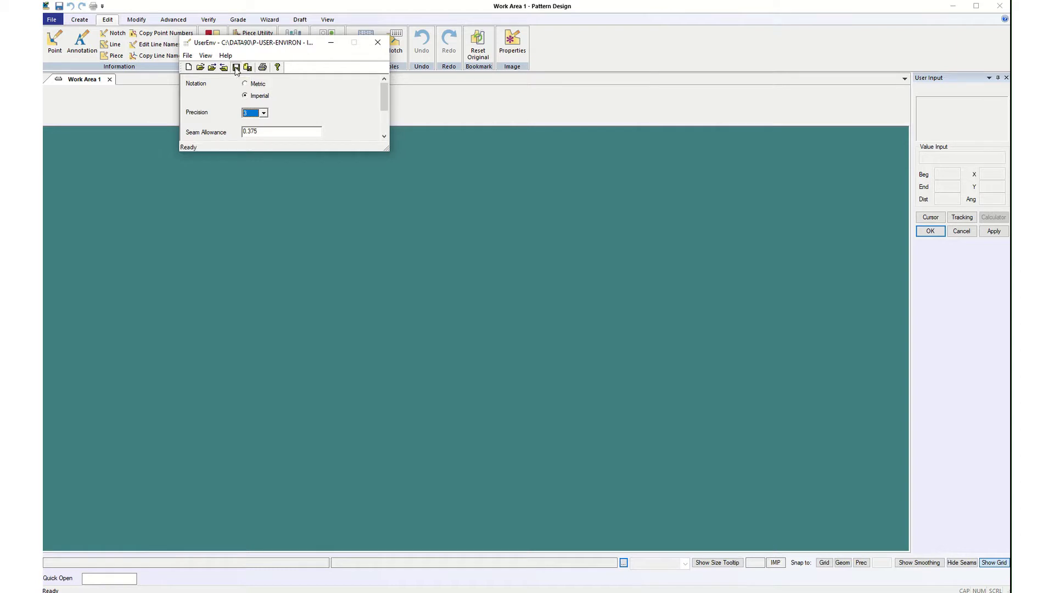
pyautogui.click(378, 42)
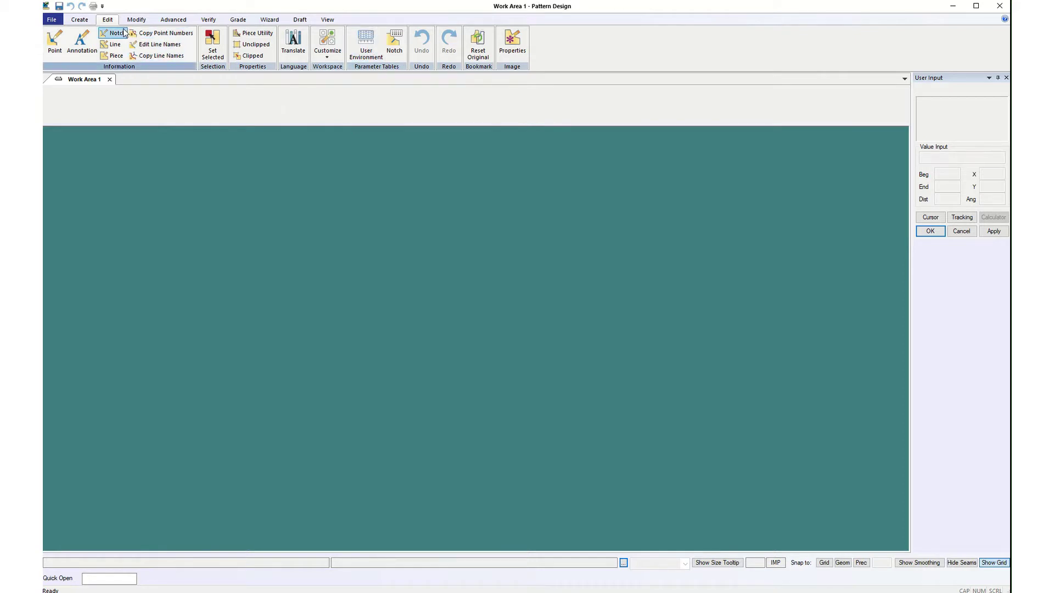
# Bring up the Screen Layout dialog from the Customize options
pyautogui.click(328, 59)
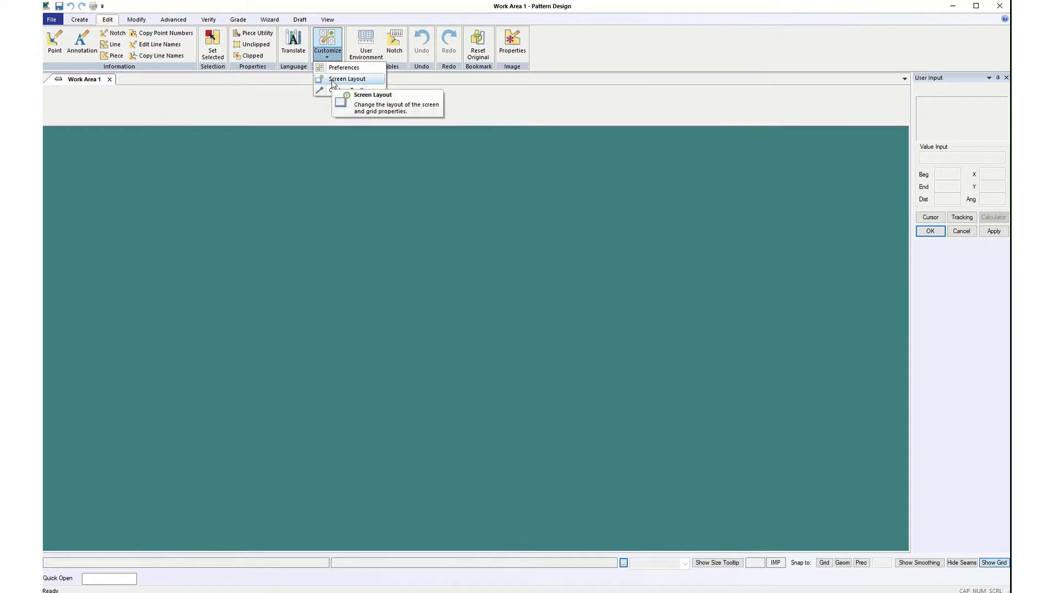
pyautogui.click(347, 79)
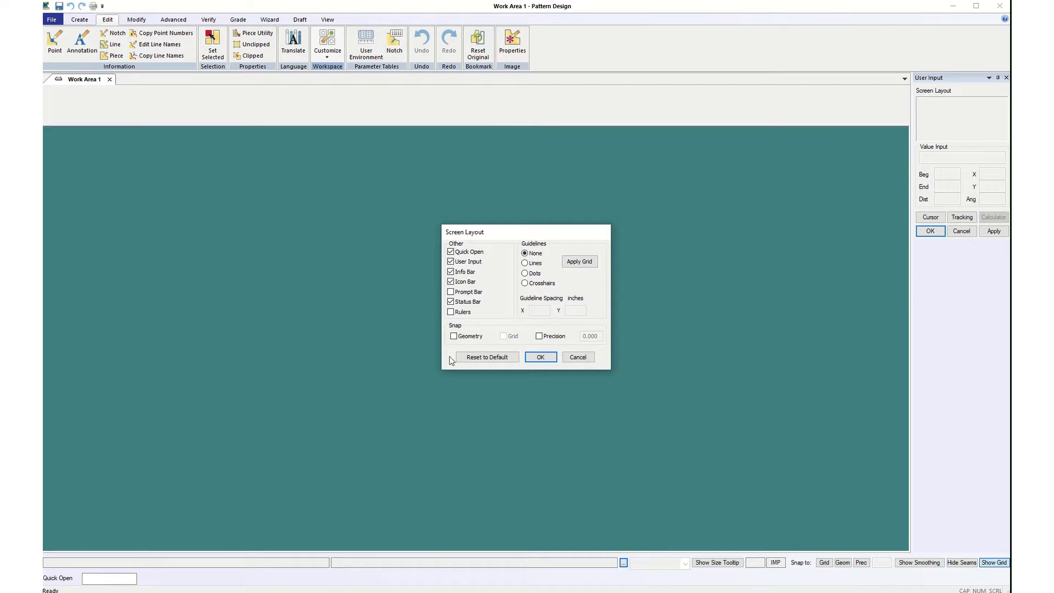
# Uncheck Quick Open, and preview hiding User Input and Info Bar before restoring them
pyautogui.click(451, 252)
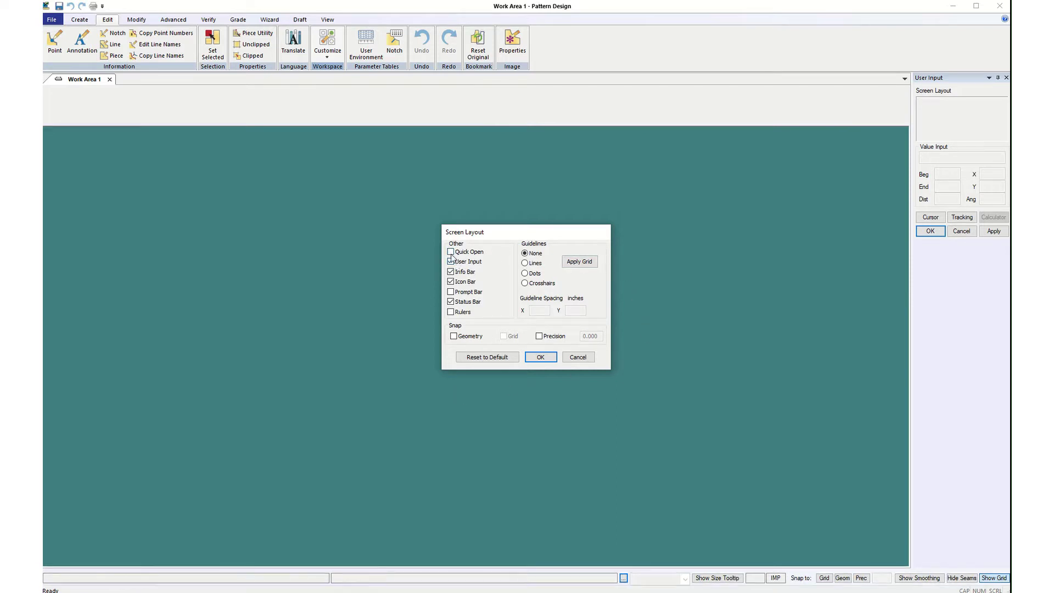
pyautogui.click(451, 252)
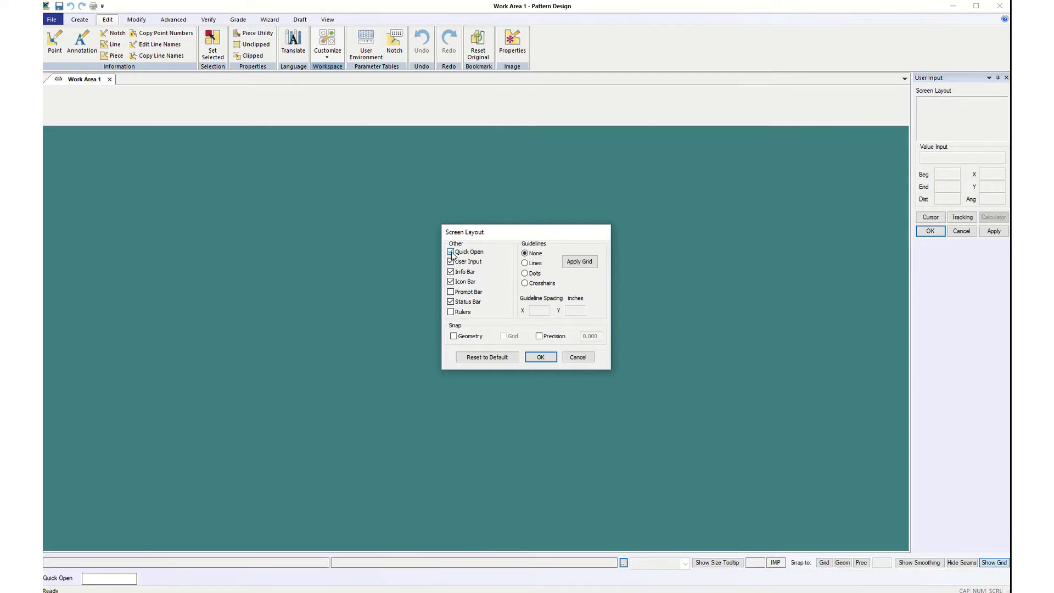
pyautogui.click(451, 252)
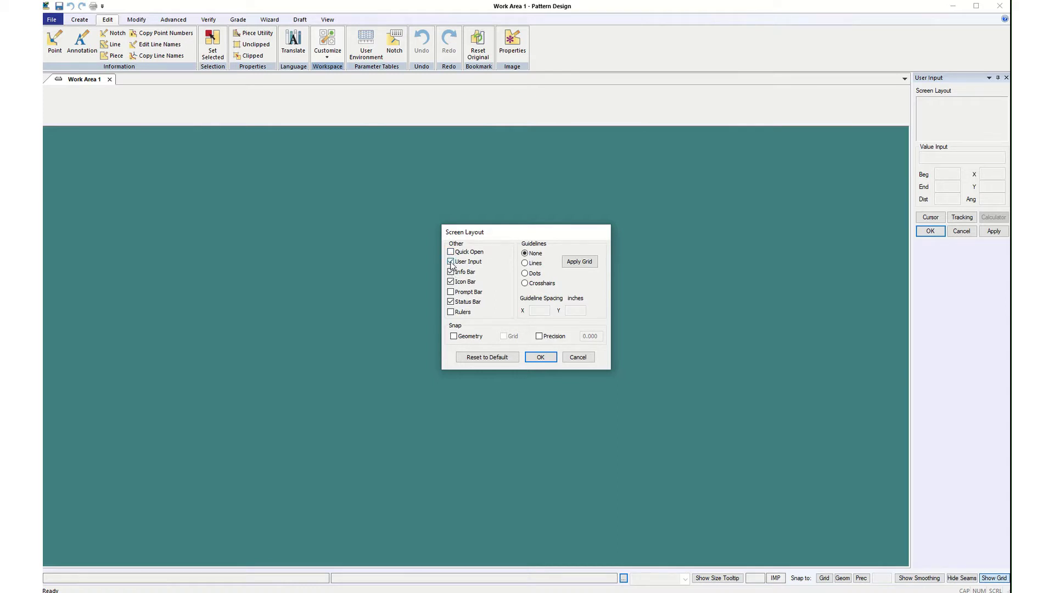
pyautogui.click(451, 262)
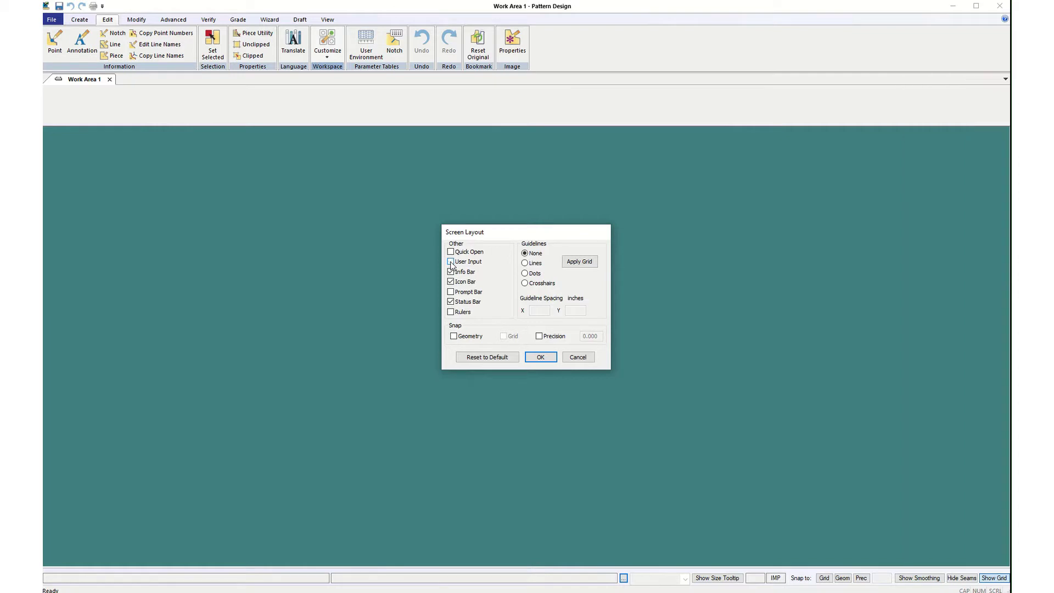
pyautogui.click(451, 262)
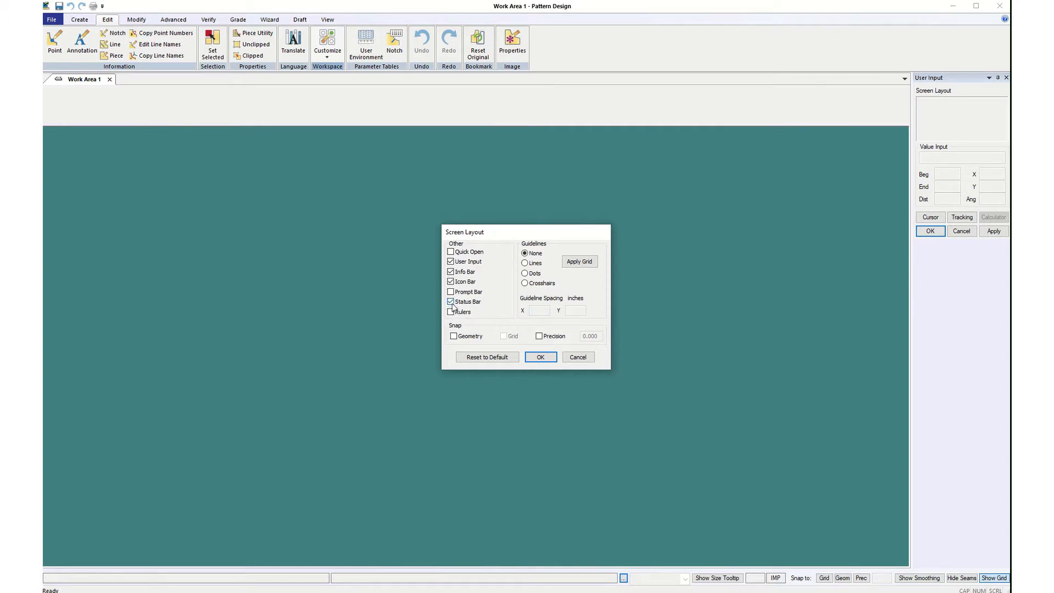
pyautogui.click(451, 272)
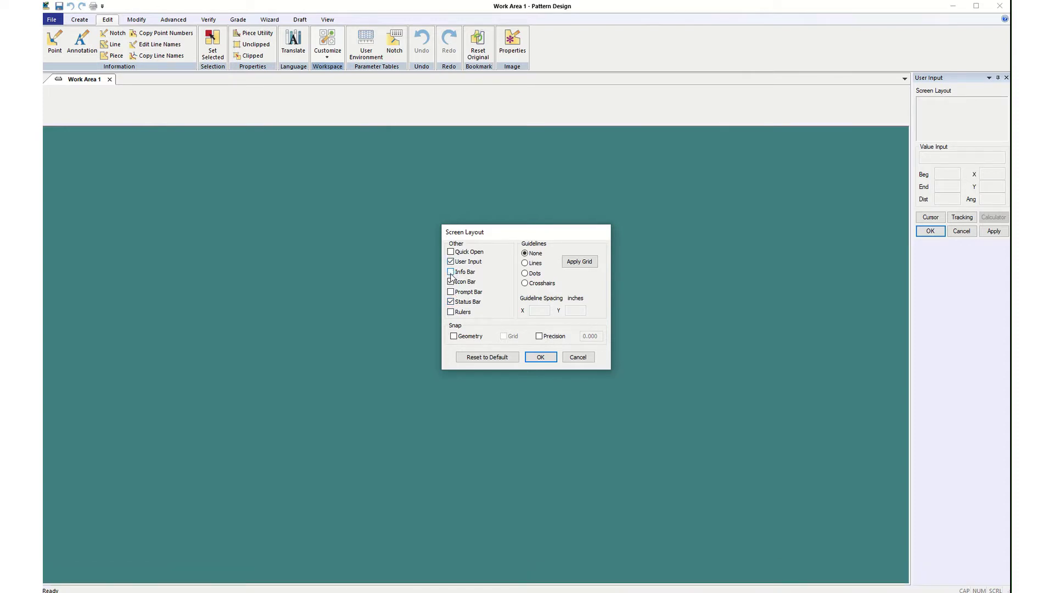
pyautogui.click(451, 274)
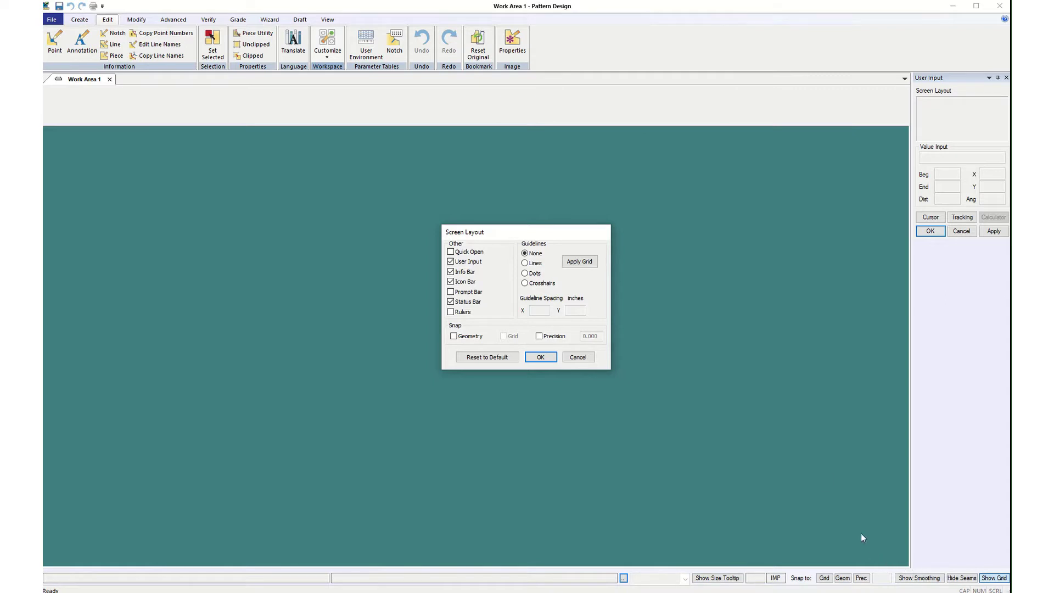
# Preview toggling Icon Bar, Prompt Bar, Status Bar and Rulers, leaving each unchanged
pyautogui.click(451, 282)
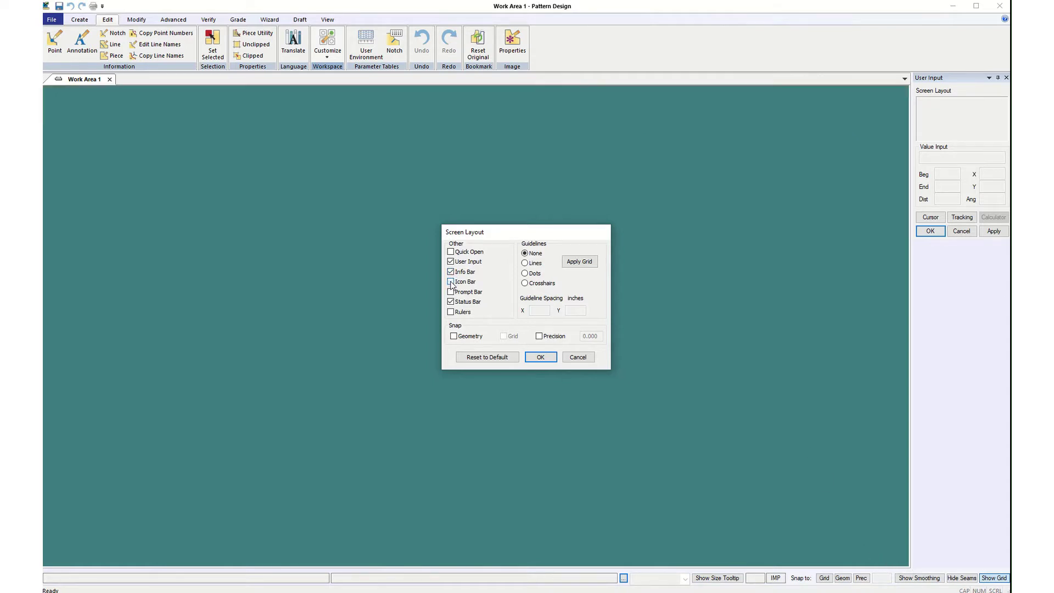
pyautogui.click(451, 283)
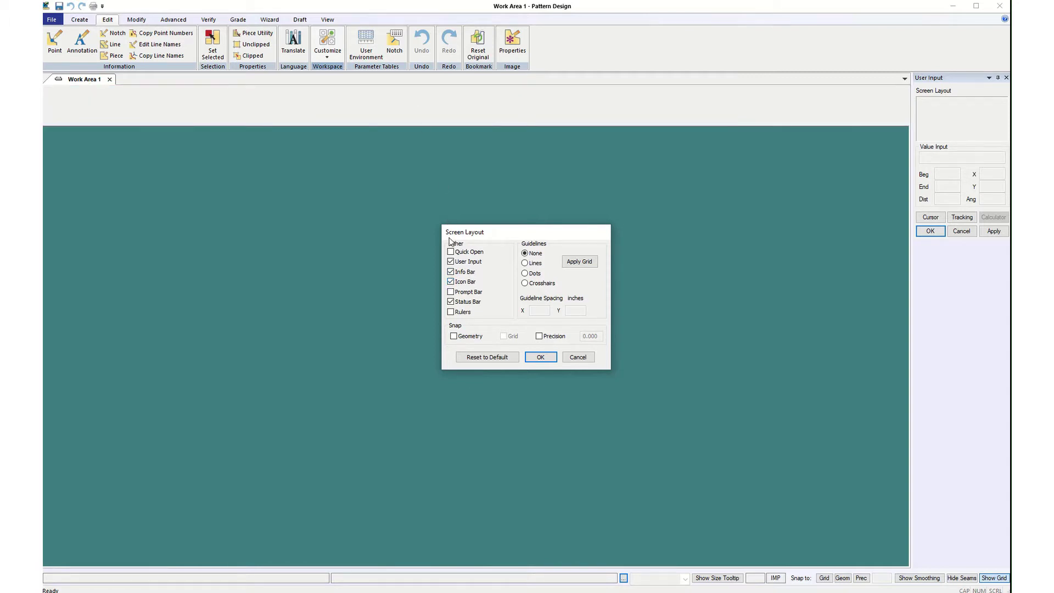
pyautogui.click(450, 292)
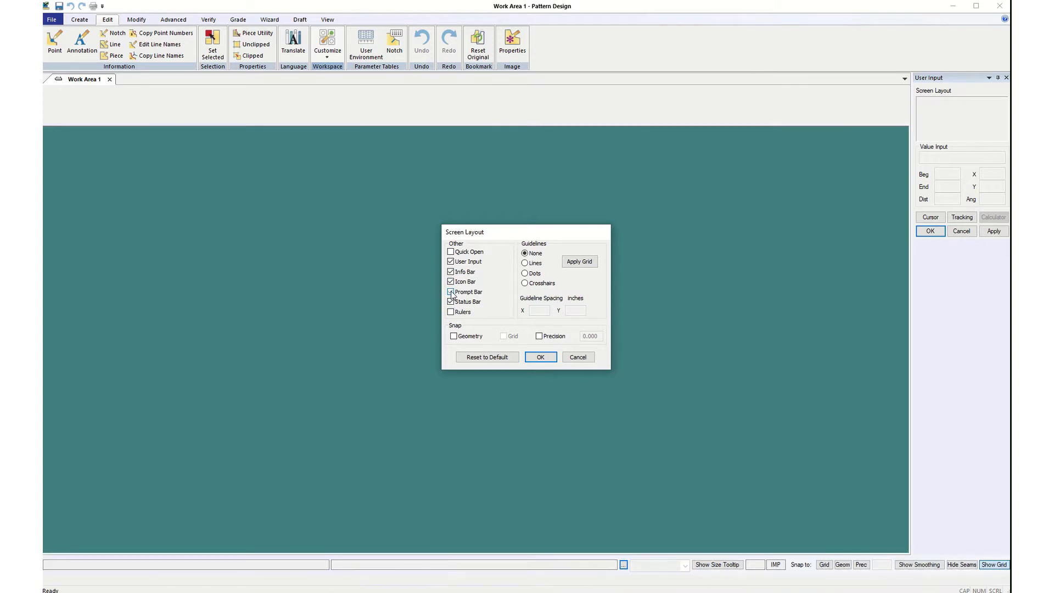
pyautogui.click(451, 292)
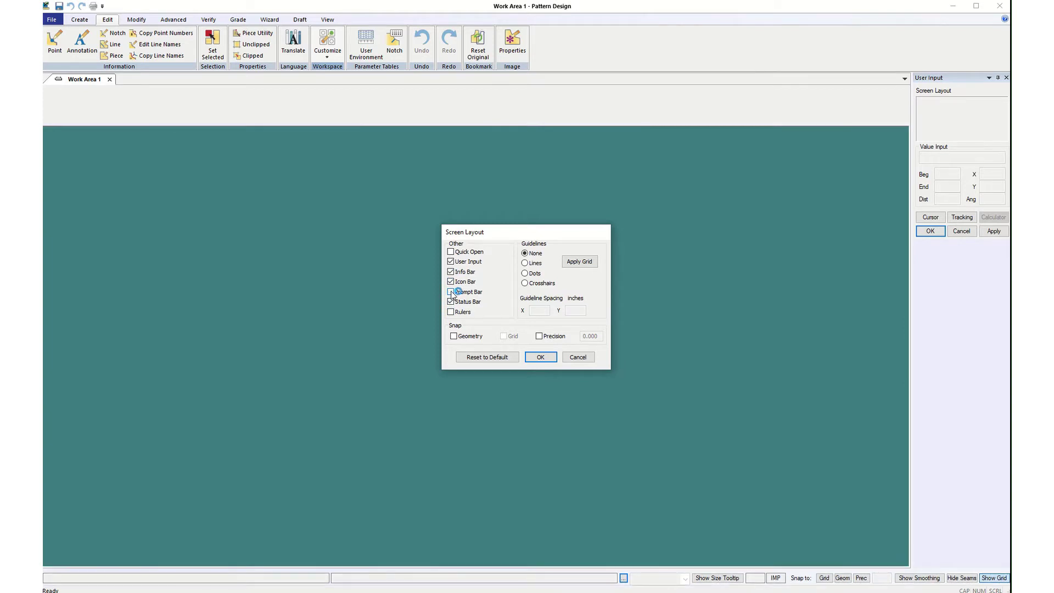
pyautogui.click(451, 293)
pyautogui.click(451, 293)
pyautogui.click(451, 302)
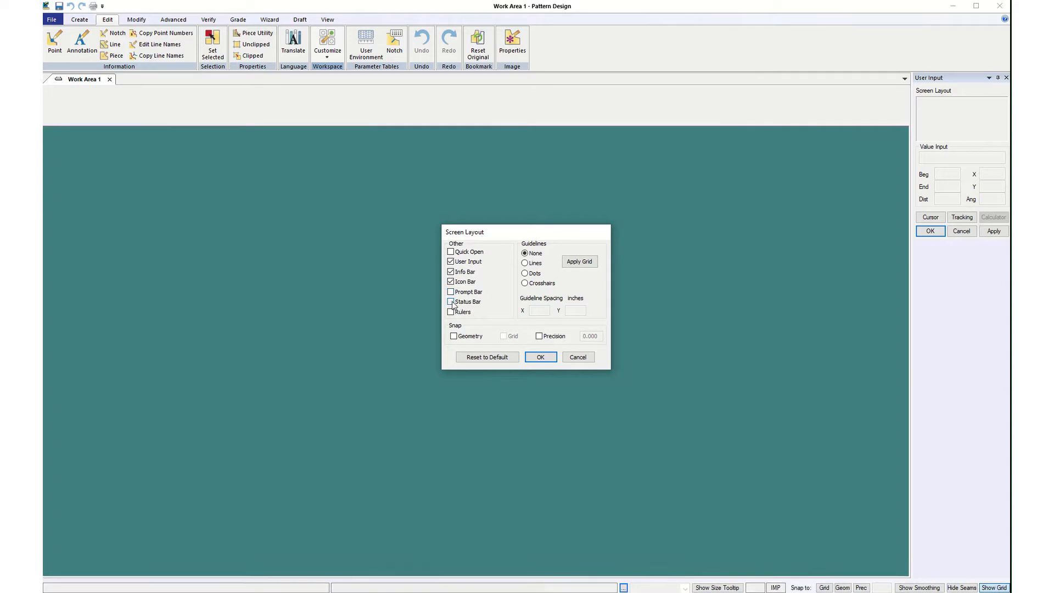
pyautogui.click(452, 302)
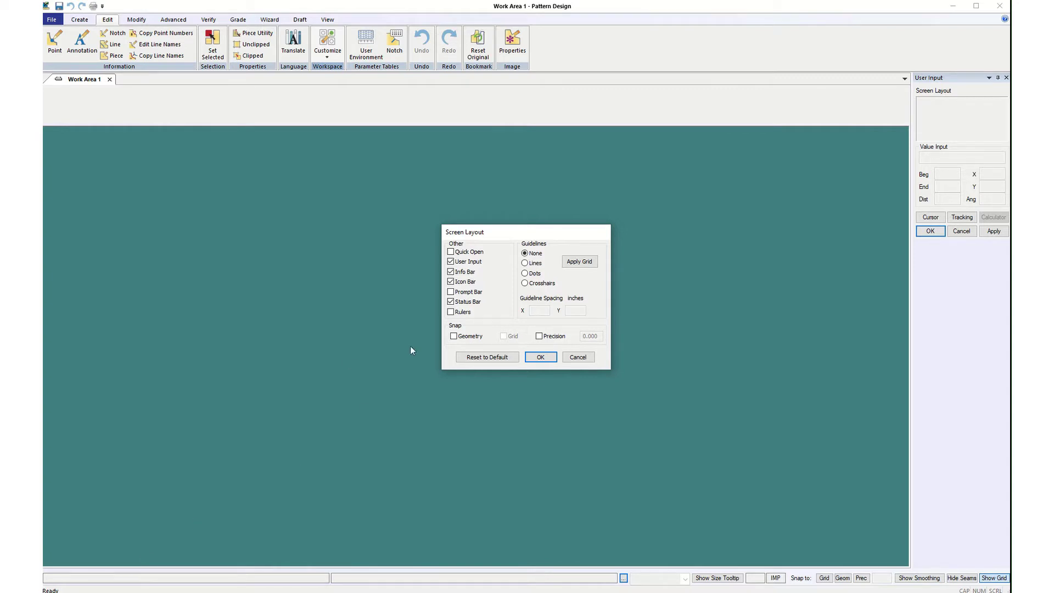
pyautogui.click(451, 312)
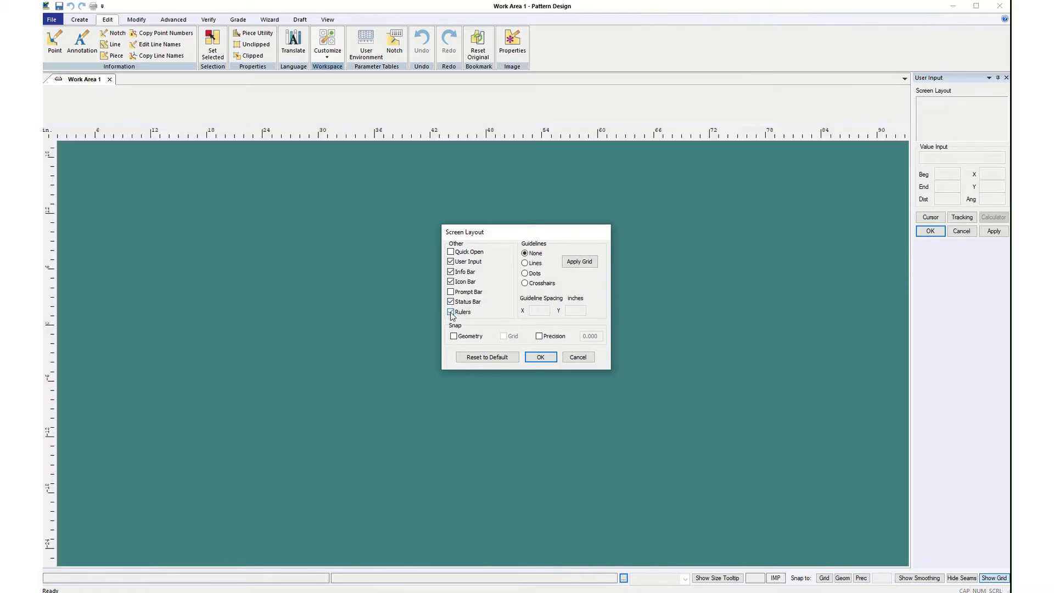
pyautogui.click(450, 311)
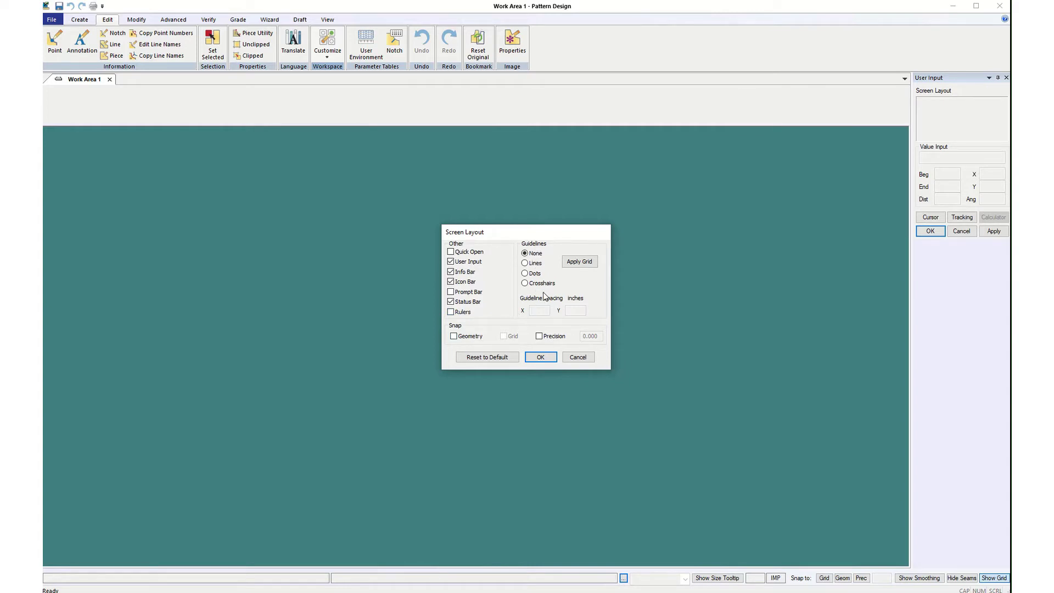
# Preview the Crosshairs and Lines guideline grids on the canvas
pyautogui.click(525, 274)
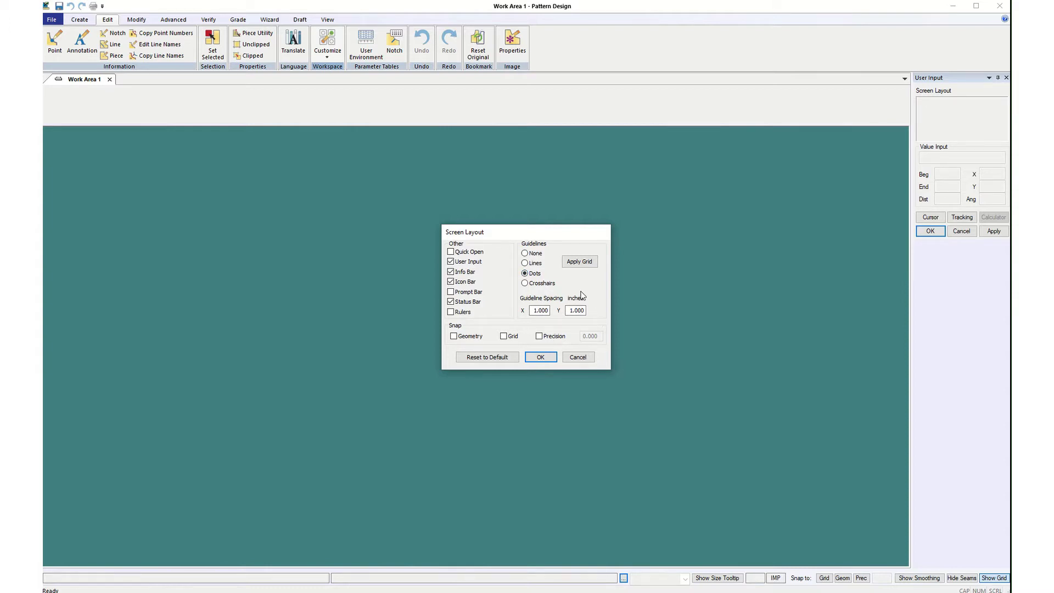
pyautogui.click(577, 265)
pyautogui.click(526, 285)
pyautogui.click(574, 266)
pyautogui.click(525, 264)
pyautogui.click(587, 266)
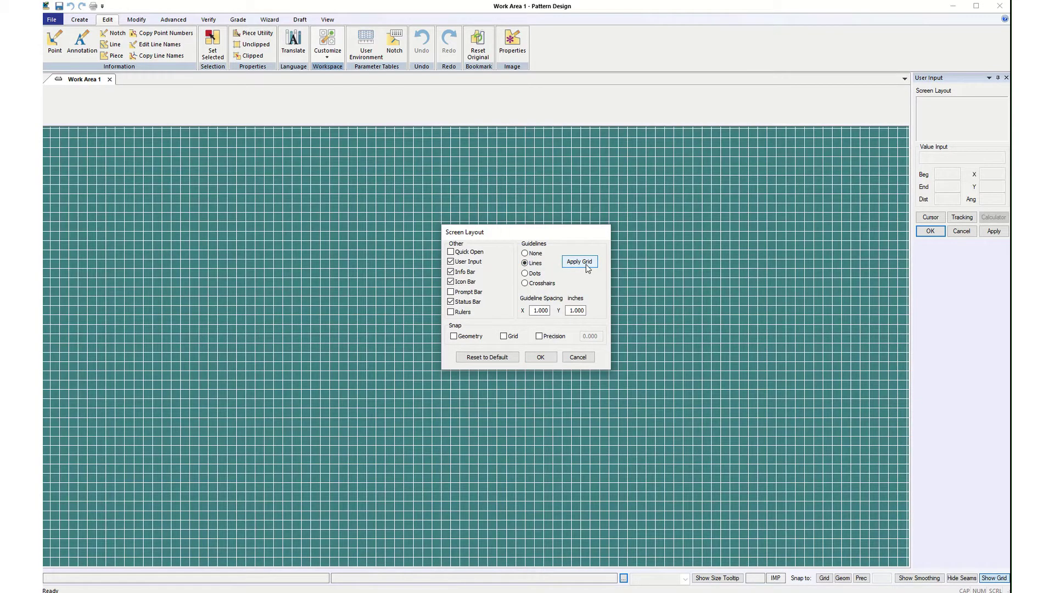
# Apply the Dots guideline grid and confirm the Screen Layout settings
pyautogui.click(526, 273)
pyautogui.click(573, 264)
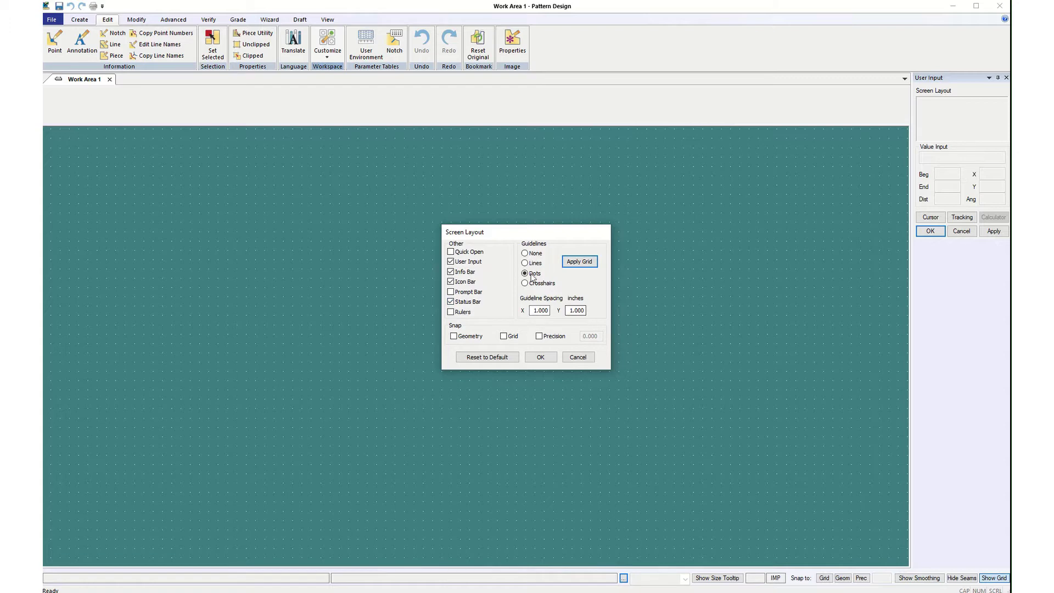
pyautogui.click(545, 358)
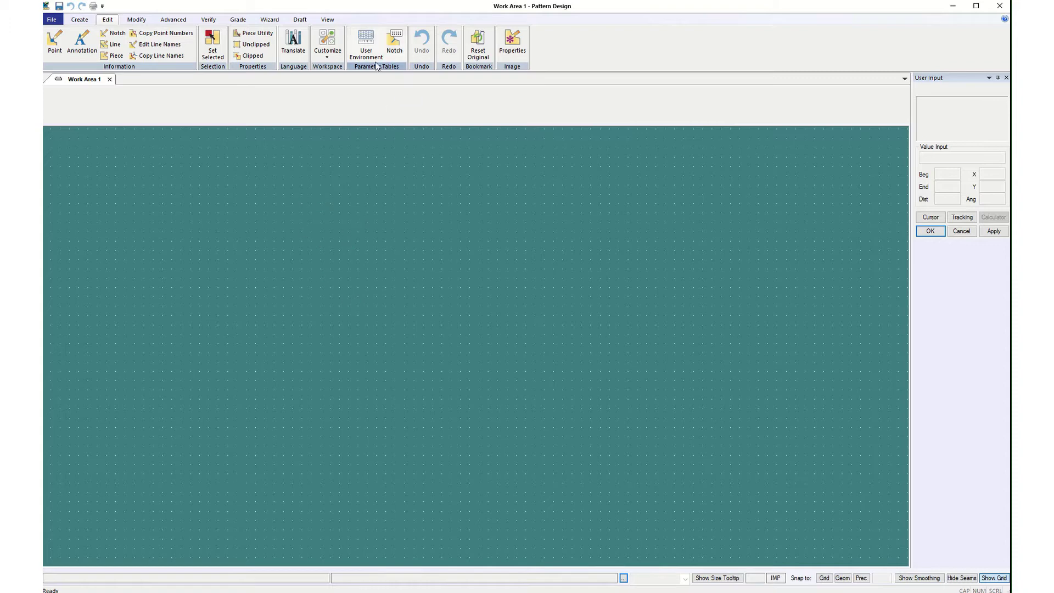
# Open the Customize dropdown on the Edit ribbon
pyautogui.click(329, 57)
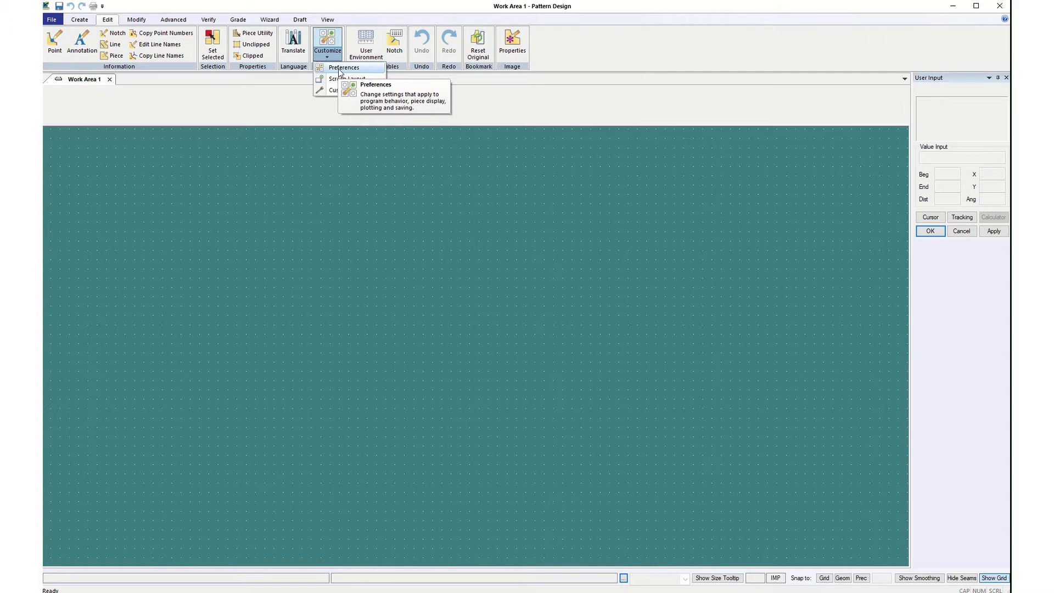
# Open the Paths preferences and set the storage device to C:
pyautogui.click(340, 68)
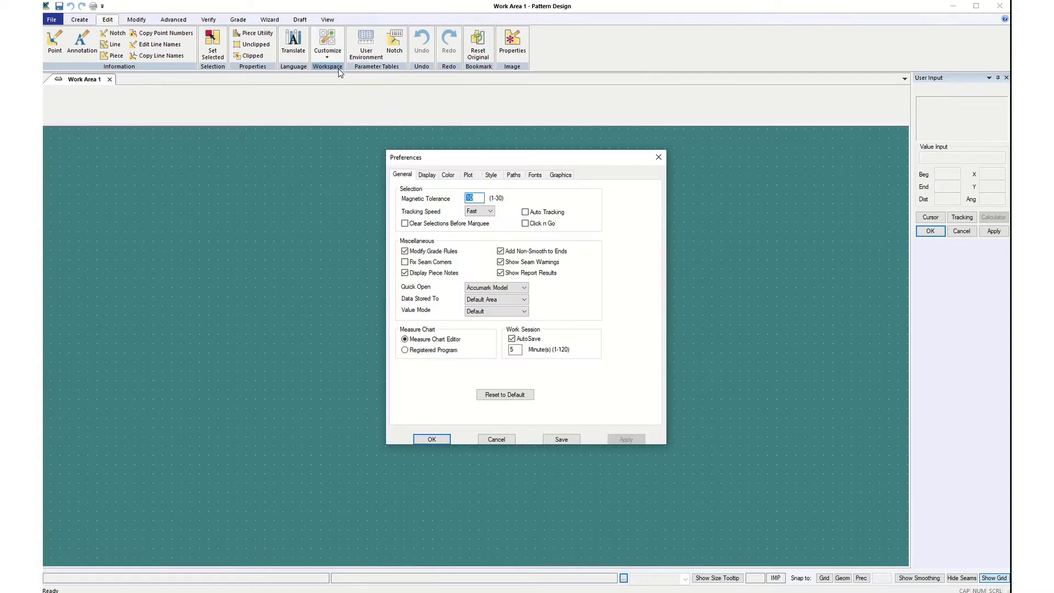
pyautogui.click(515, 177)
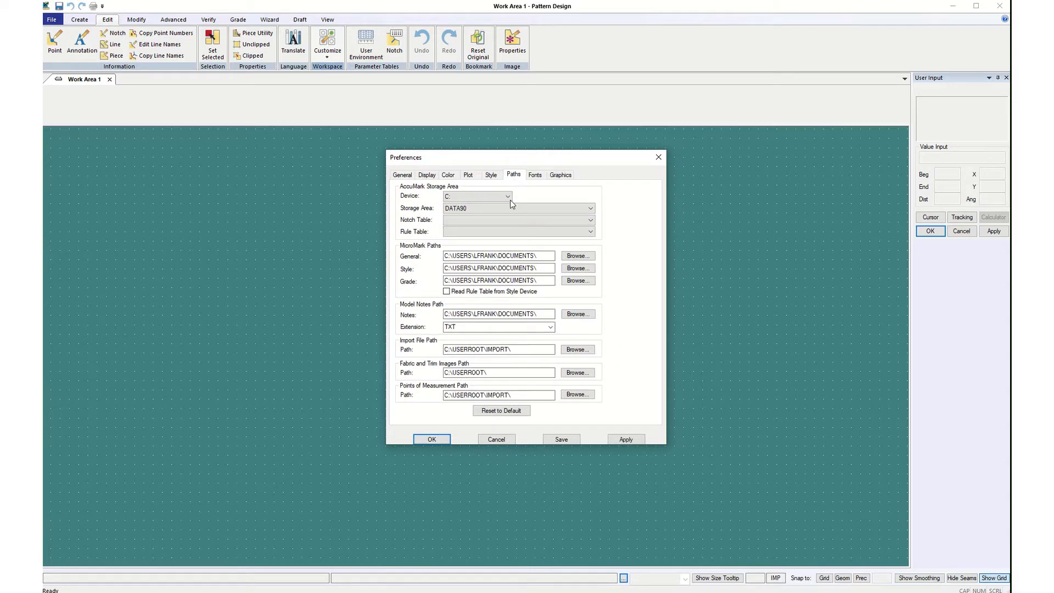
pyautogui.click(508, 199)
pyautogui.click(505, 225)
pyautogui.click(509, 198)
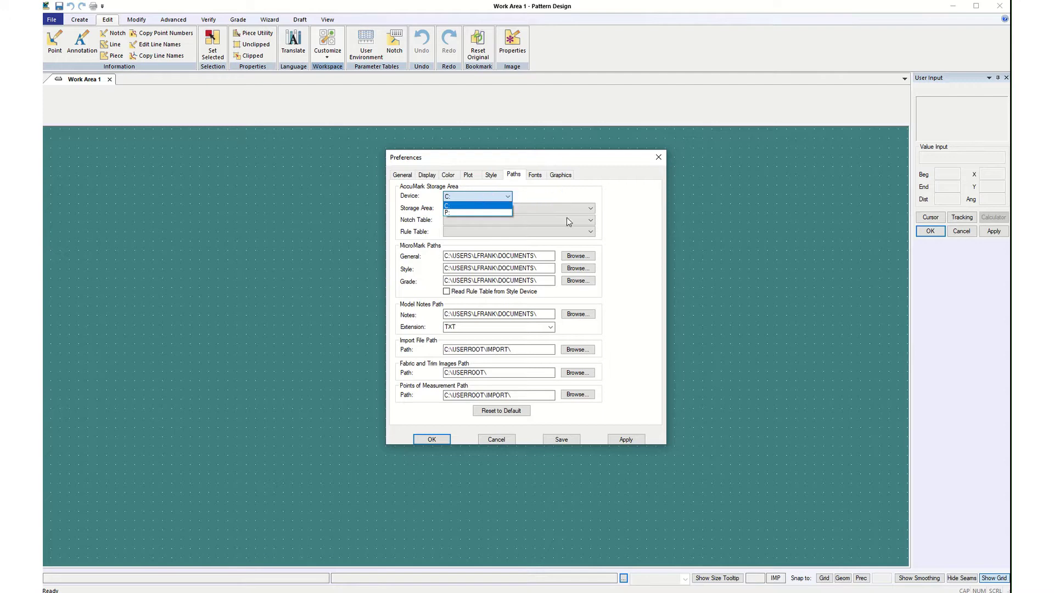
pyautogui.click(480, 204)
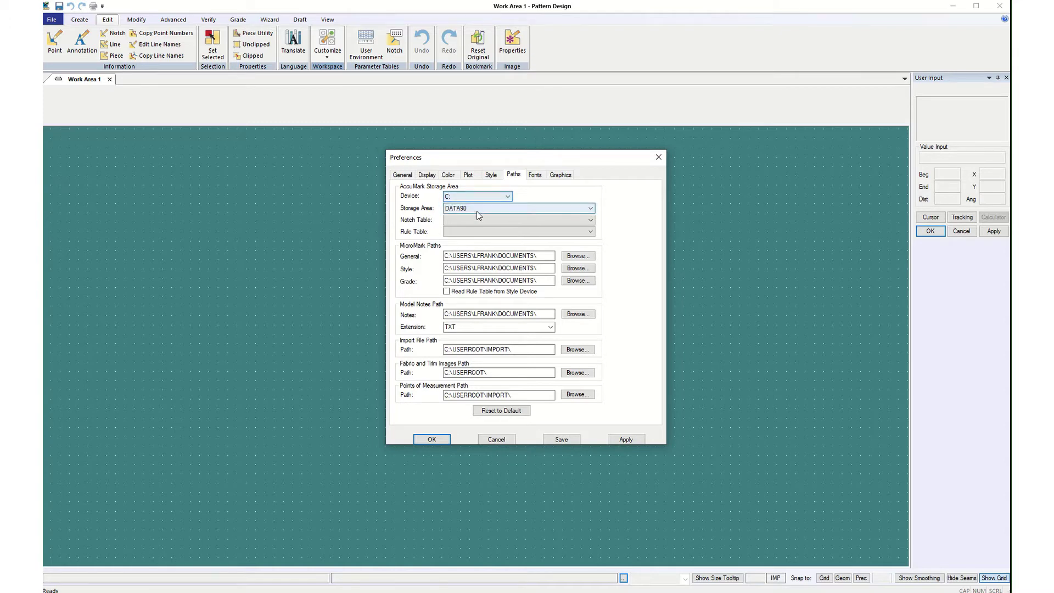
# Set storage area DATA90 and rule table A1-LADIES, then apply the paths
pyautogui.click(591, 210)
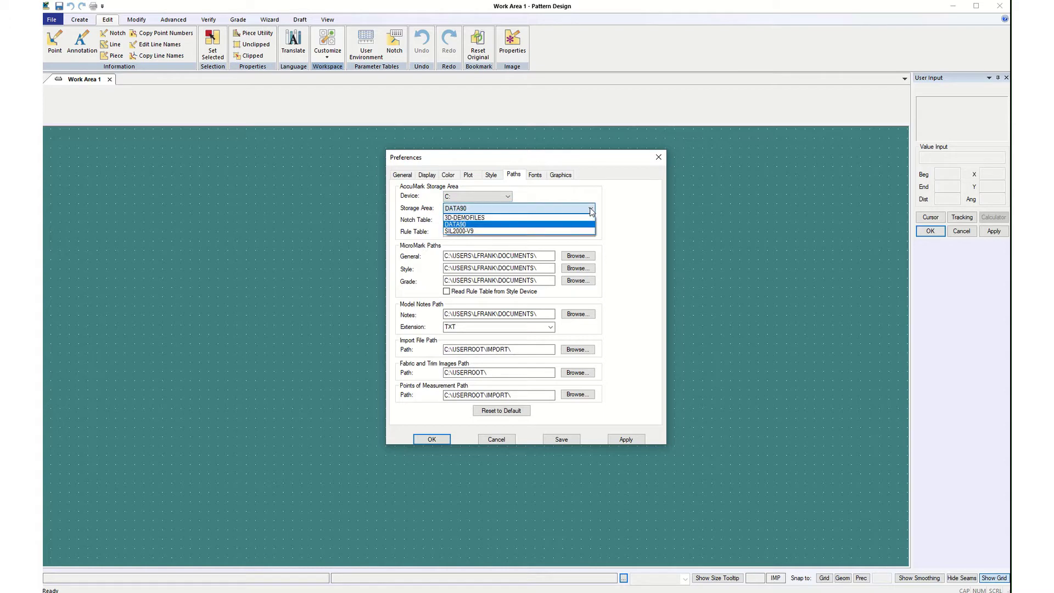
pyautogui.click(451, 224)
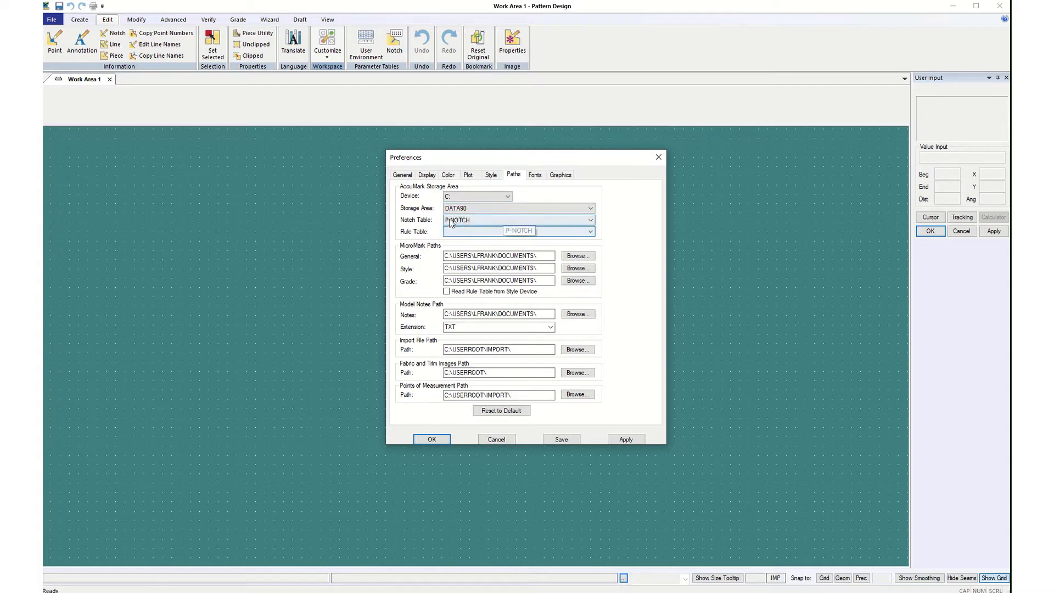
pyautogui.click(591, 232)
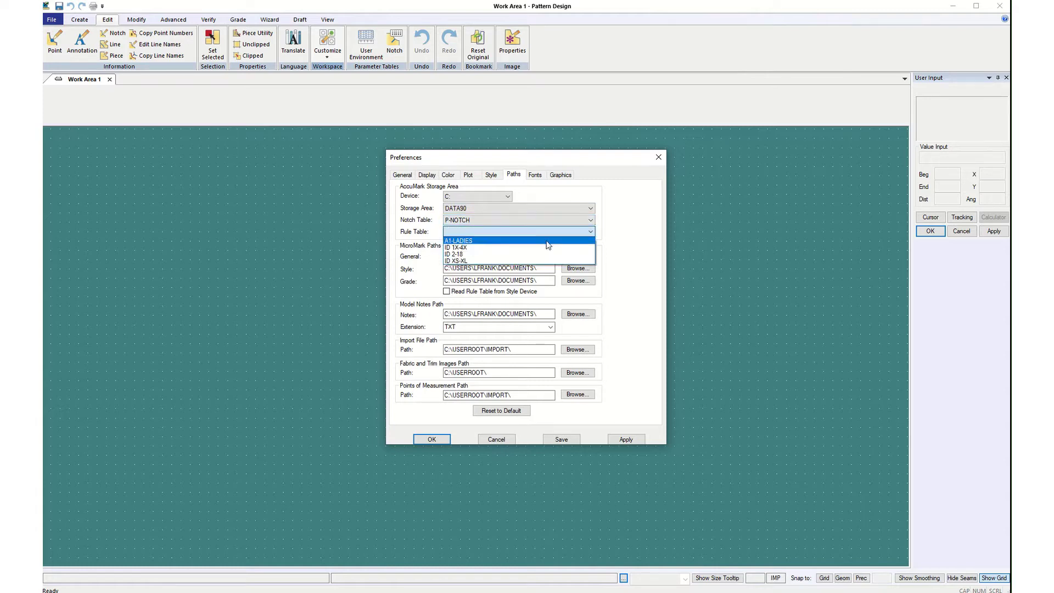
pyautogui.click(472, 241)
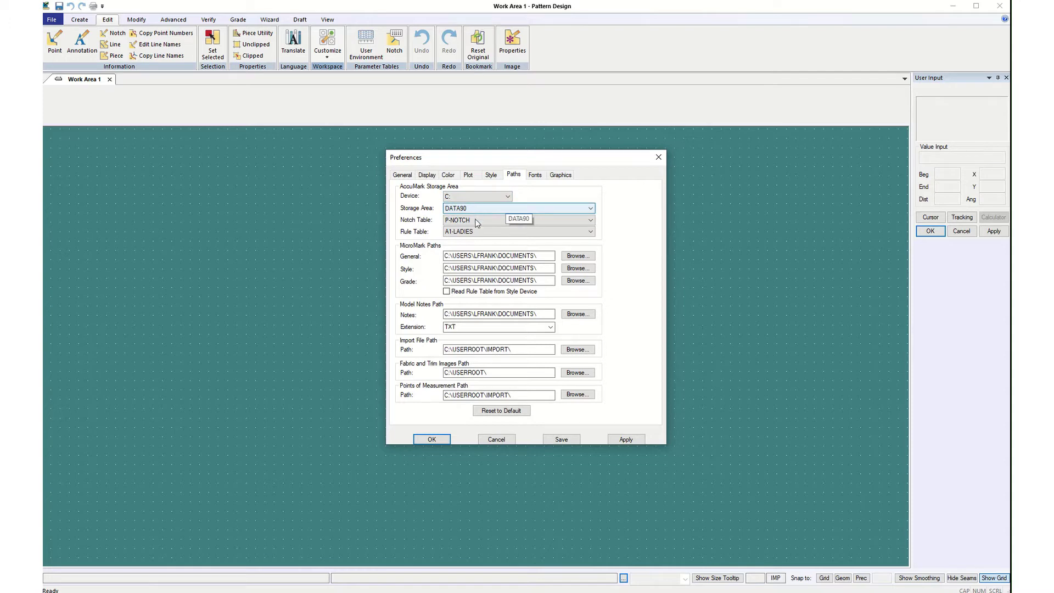
pyautogui.click(628, 441)
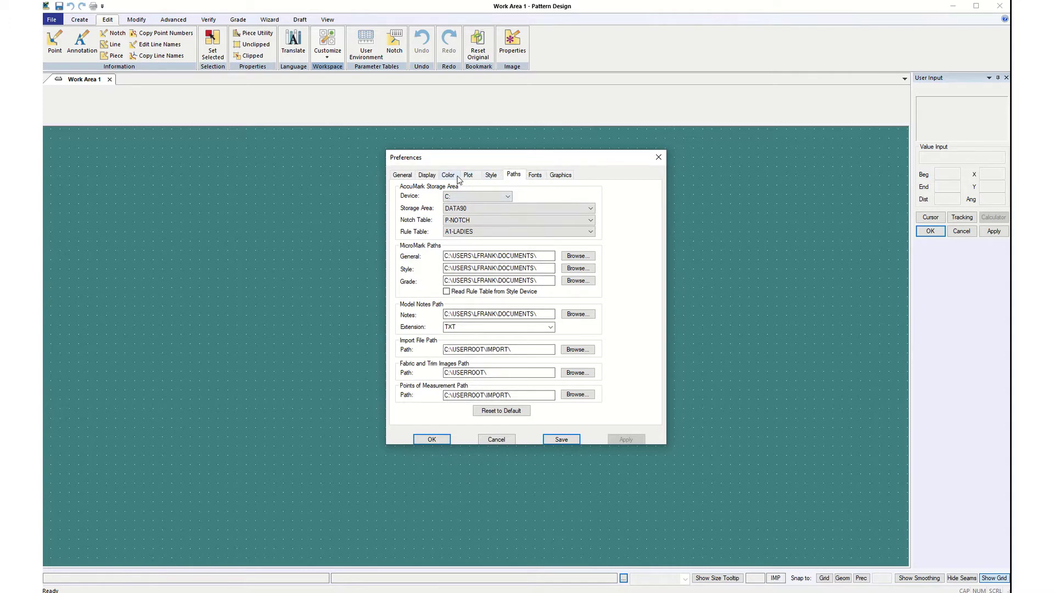
# In General preferences, enable Fix Seam Corners and disable Display Piece Notes and Show Report Results
pyautogui.click(403, 175)
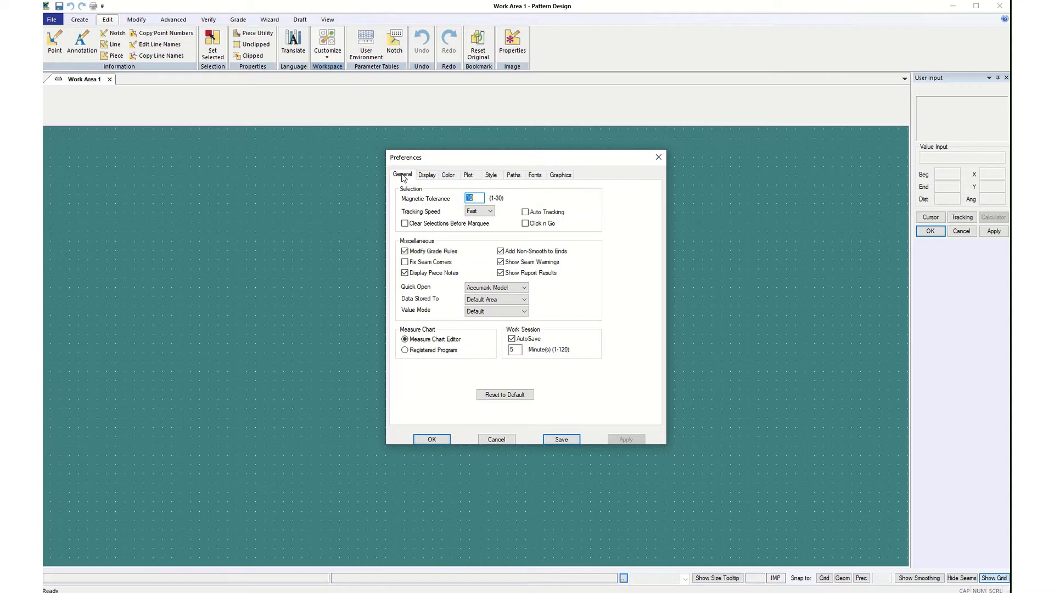
pyautogui.click(406, 263)
pyautogui.click(405, 274)
pyautogui.click(501, 273)
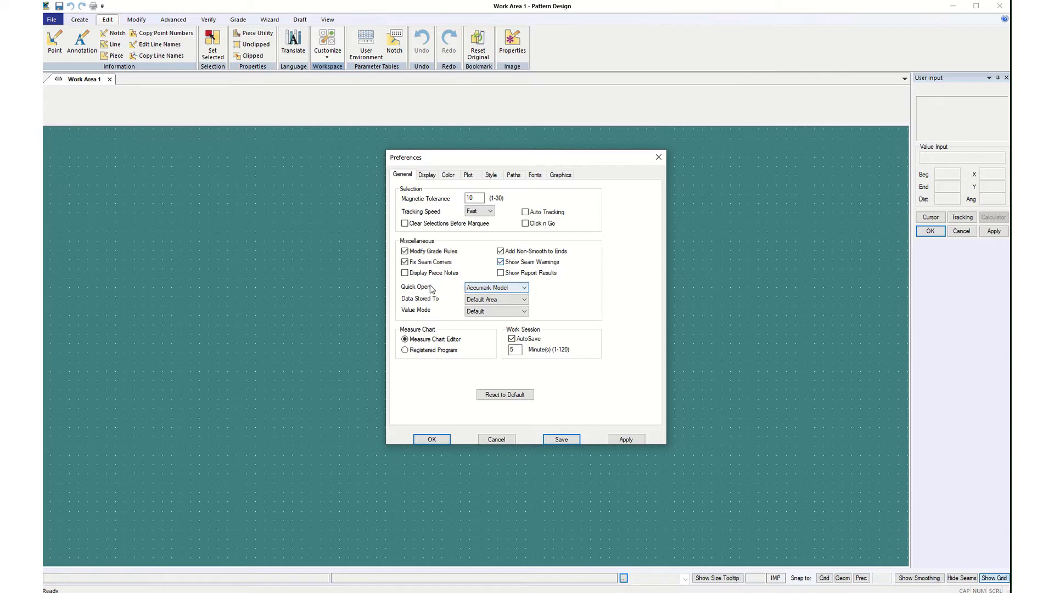
# Set Quick Open to Accumark Piece and value mode to Reset to Cursor, then apply and save
pyautogui.click(525, 289)
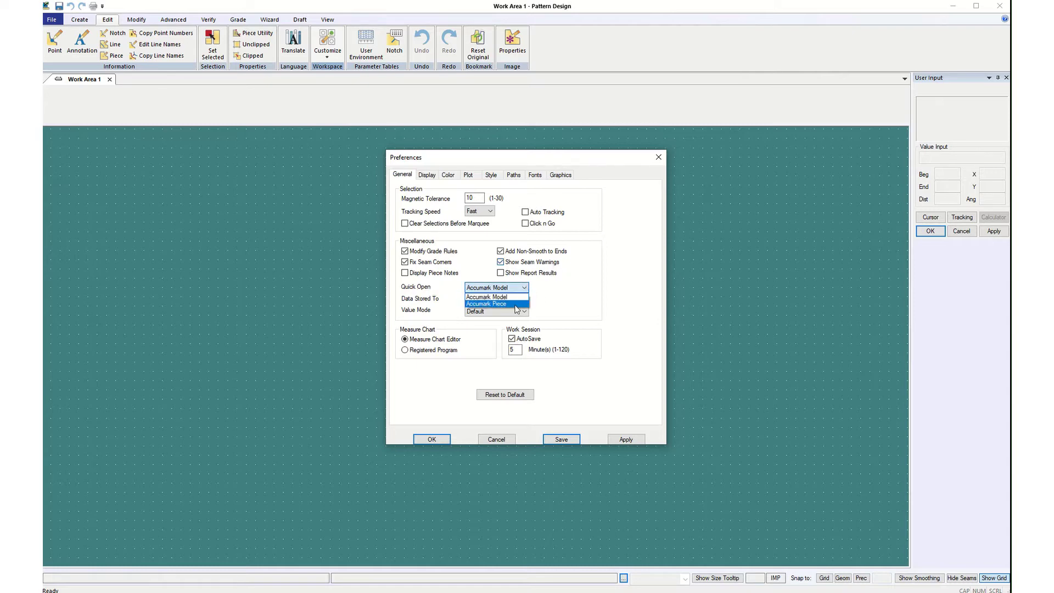
pyautogui.click(515, 304)
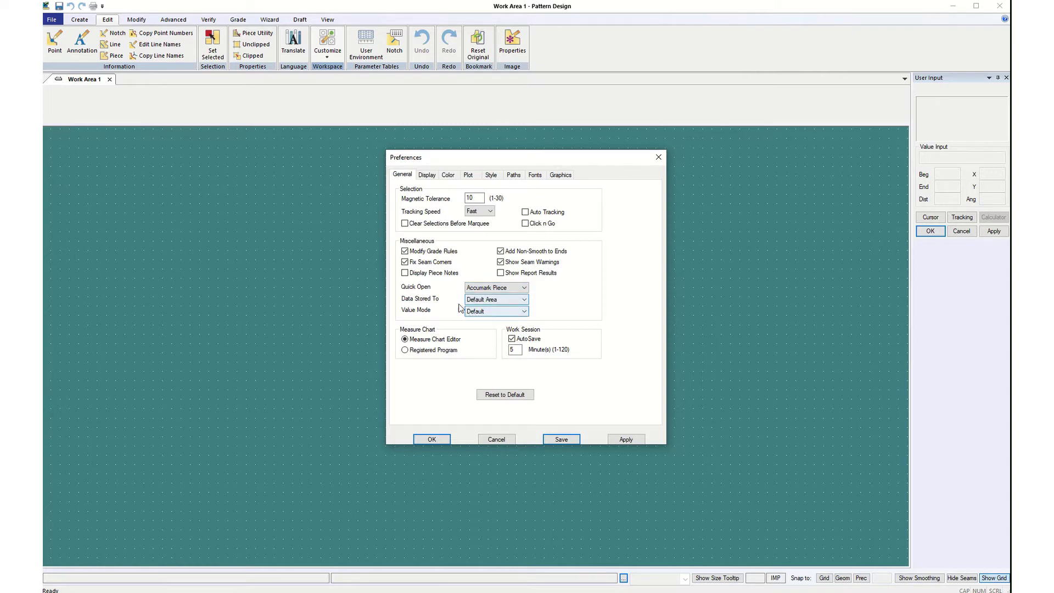
pyautogui.click(522, 301)
pyautogui.click(510, 309)
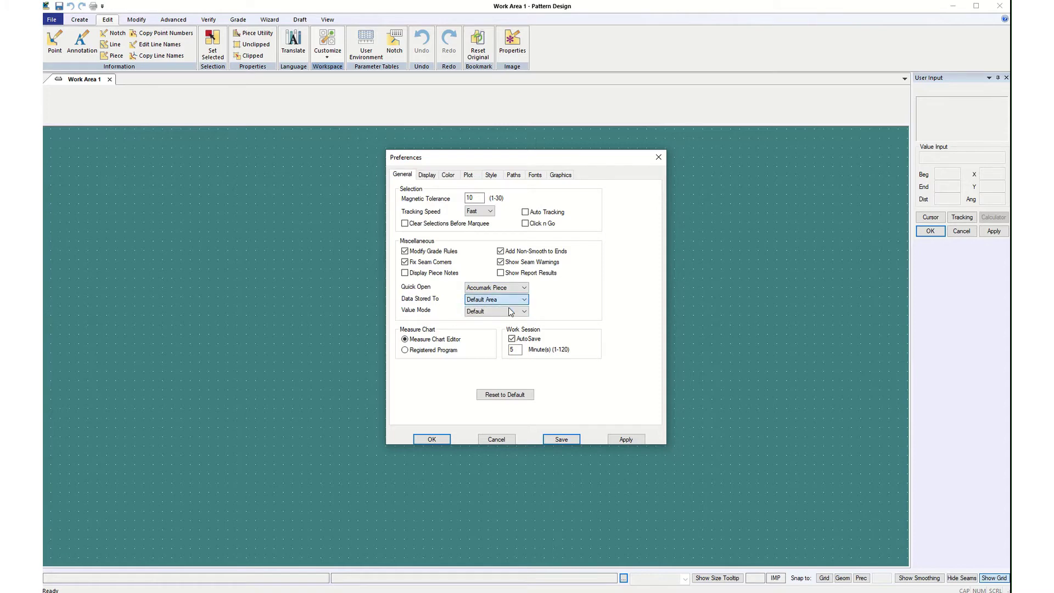
pyautogui.click(523, 312)
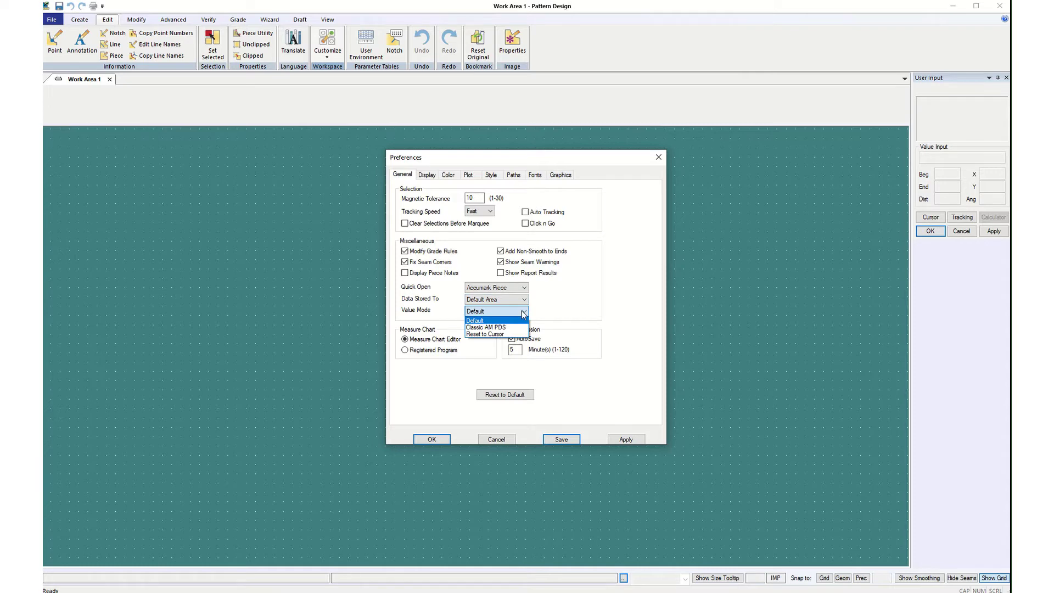
pyautogui.click(499, 334)
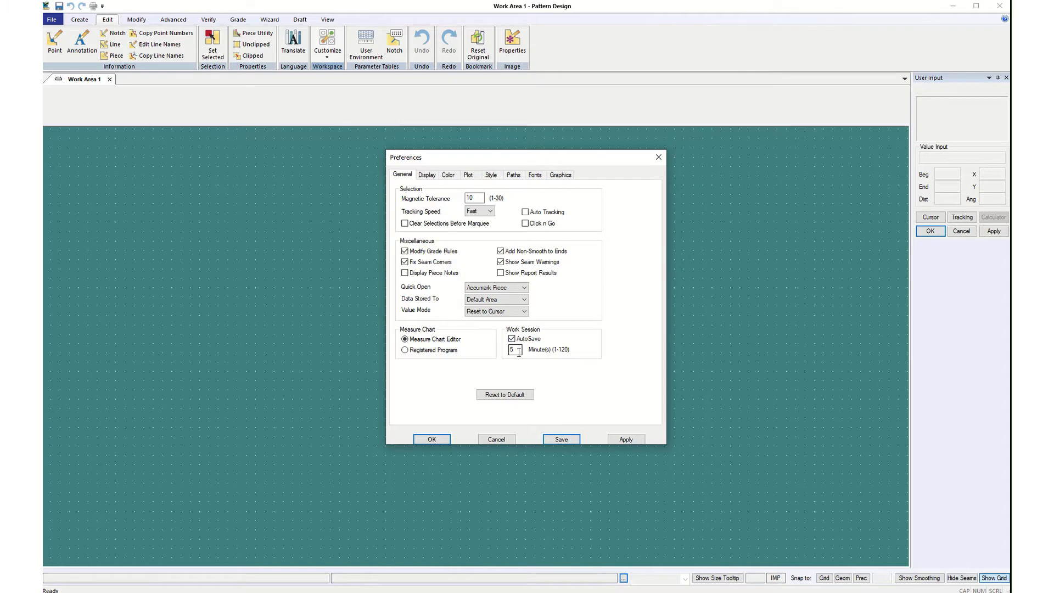
pyautogui.click(631, 441)
pyautogui.click(566, 441)
# Enable Fit Pieces in Work Area, keep Clipped perimeter, set Internal Pattern to Dashed, and apply
pyautogui.click(428, 176)
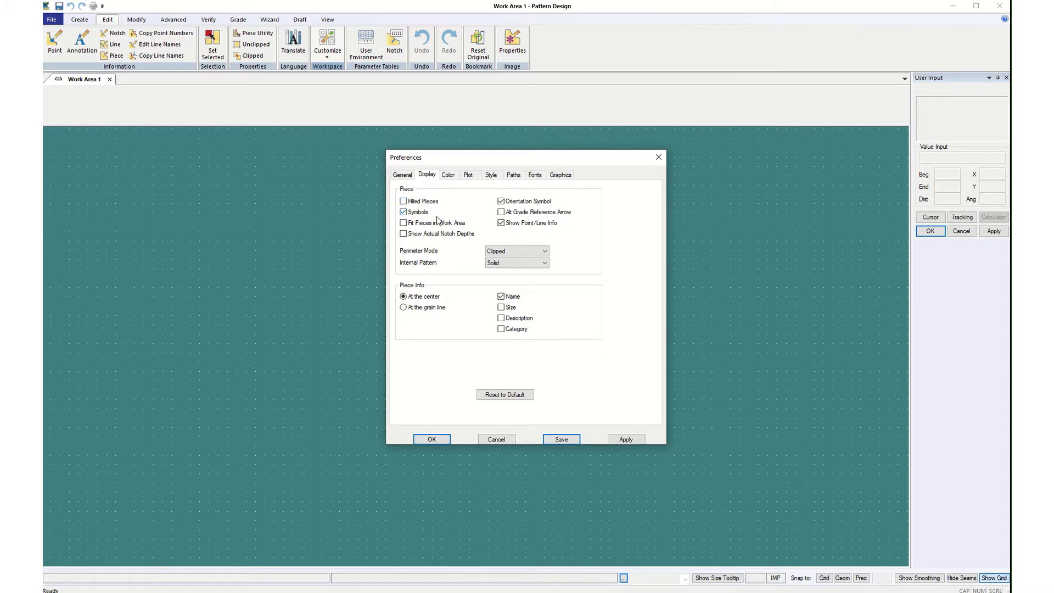
pyautogui.click(404, 224)
pyautogui.click(544, 253)
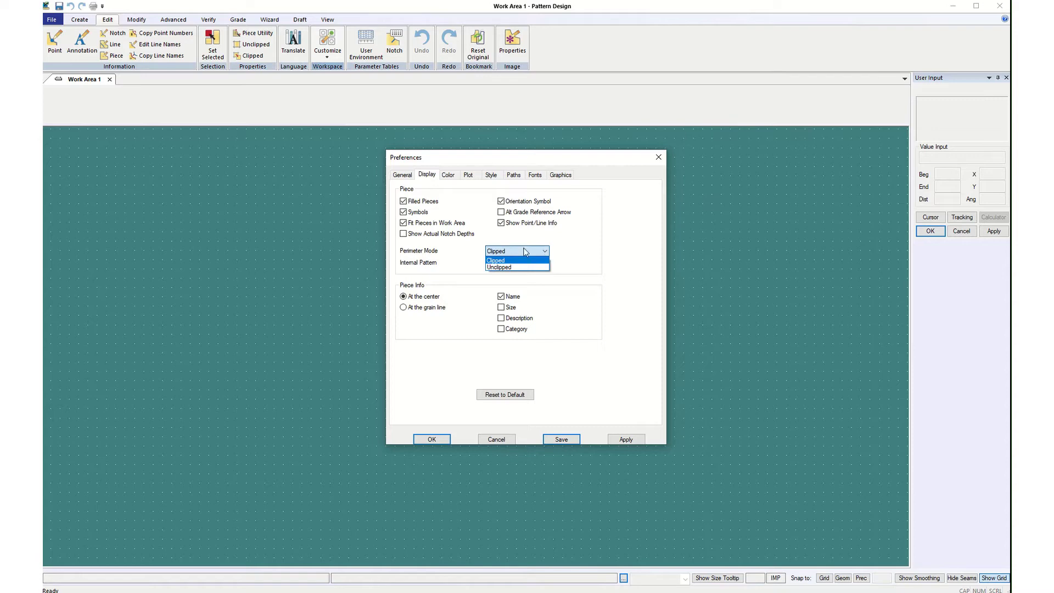
pyautogui.click(543, 255)
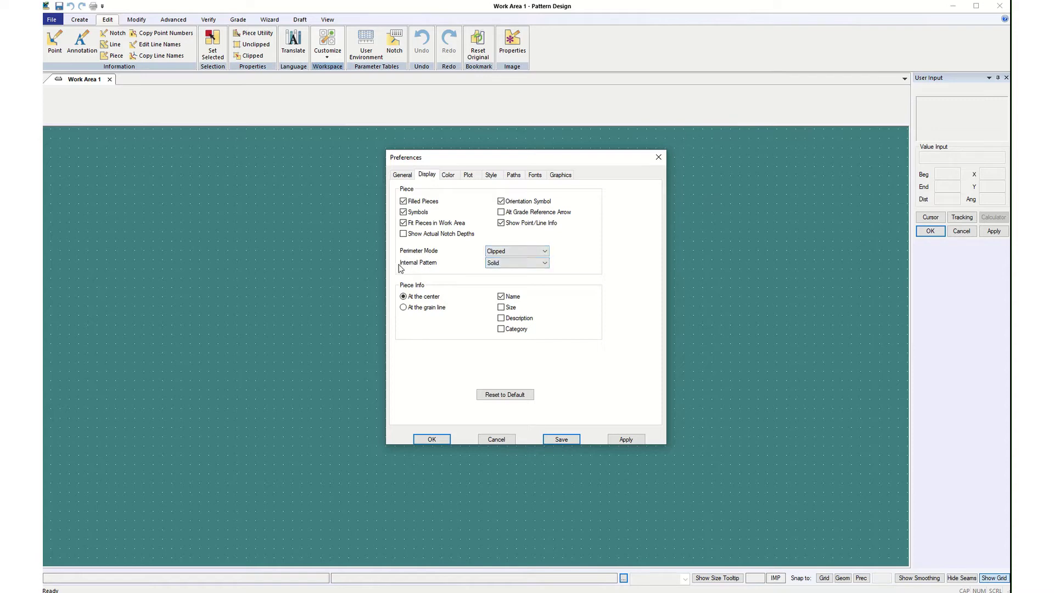
pyautogui.click(542, 263)
pyautogui.click(534, 273)
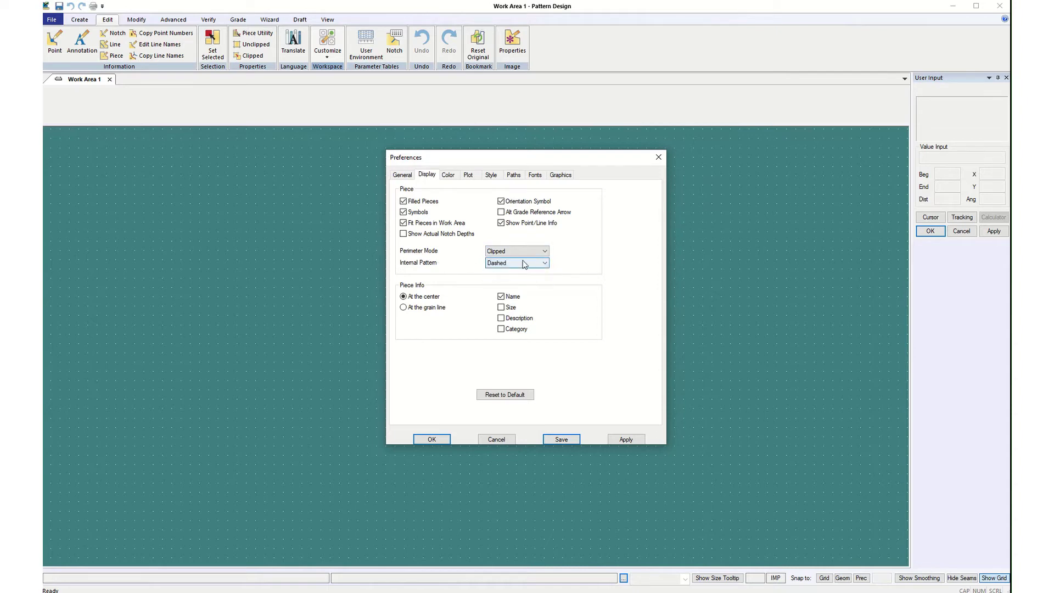
pyautogui.click(546, 263)
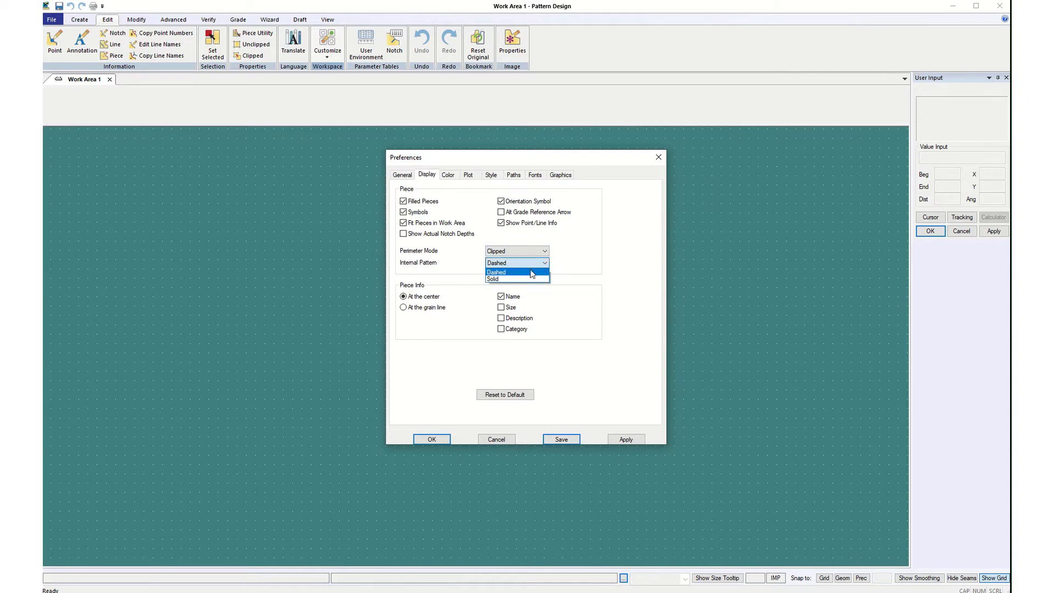
pyautogui.click(508, 268)
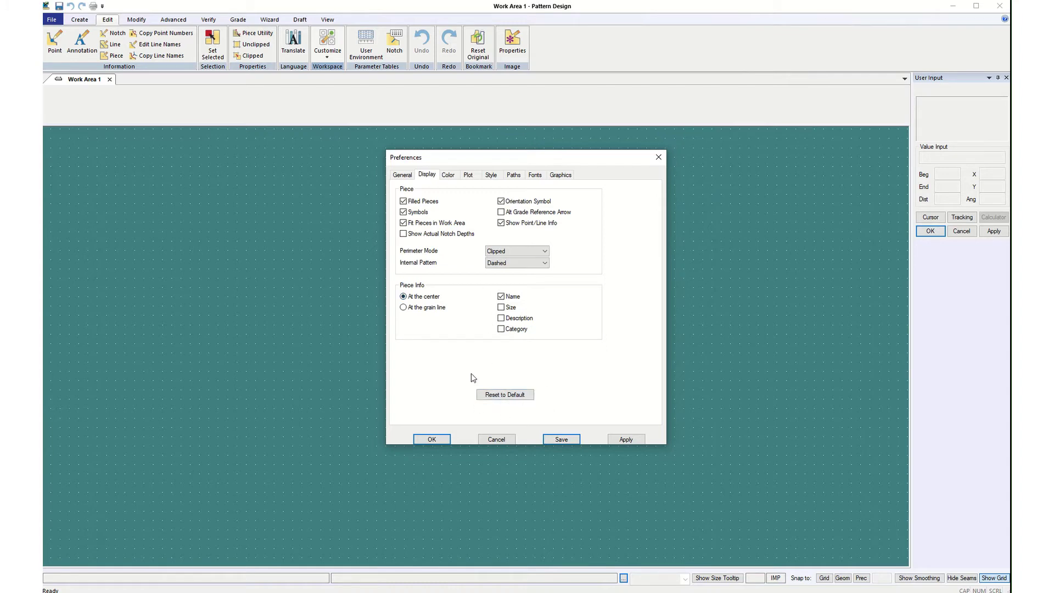
pyautogui.click(626, 439)
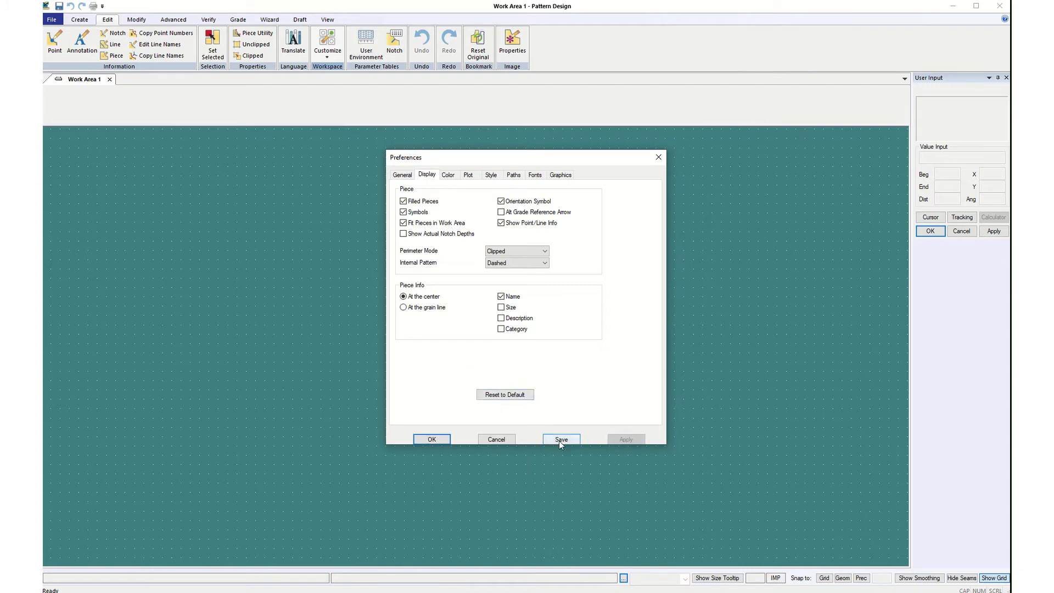
# Pick cyan for the Near piece colour and tune it to RGB 0, 243, 255
pyautogui.click(448, 176)
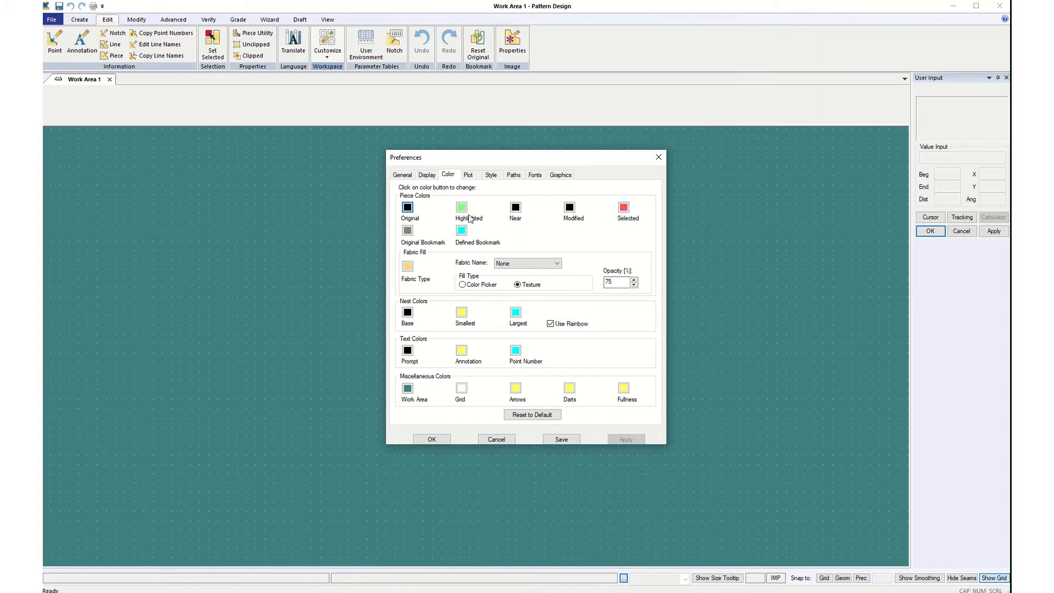
pyautogui.click(626, 209)
pyautogui.click(516, 208)
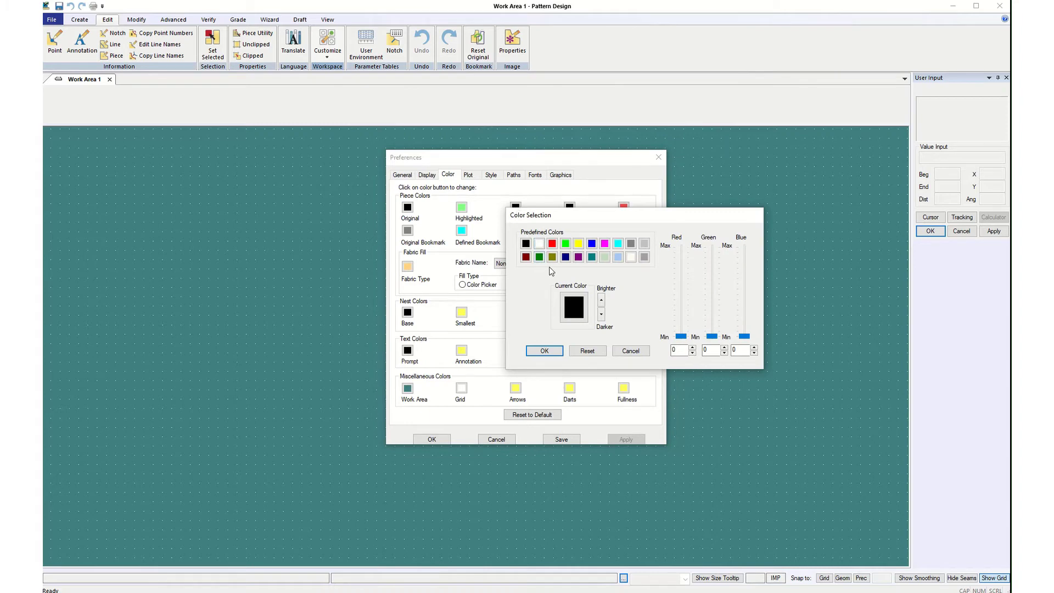
pyautogui.click(618, 247)
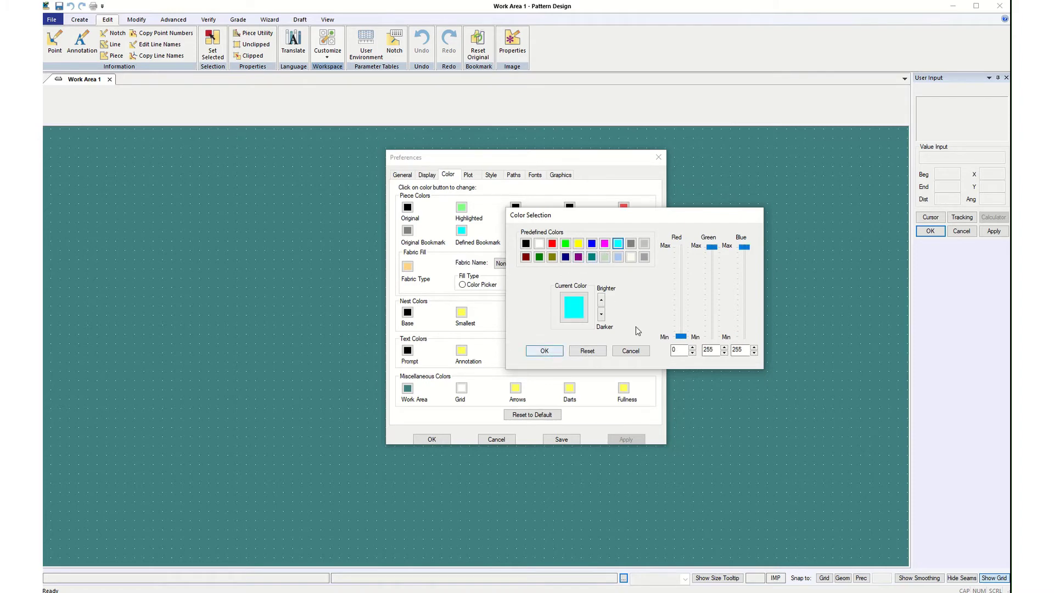
pyautogui.moveTo(681, 336)
pyautogui.mouseDown()
pyautogui.moveTo(683, 265)
pyautogui.moveTo(681, 345)
pyautogui.mouseUp()
pyautogui.moveTo(711, 246)
pyautogui.mouseDown()
pyautogui.moveTo(712, 274)
pyautogui.moveTo(710, 250)
pyautogui.mouseUp()
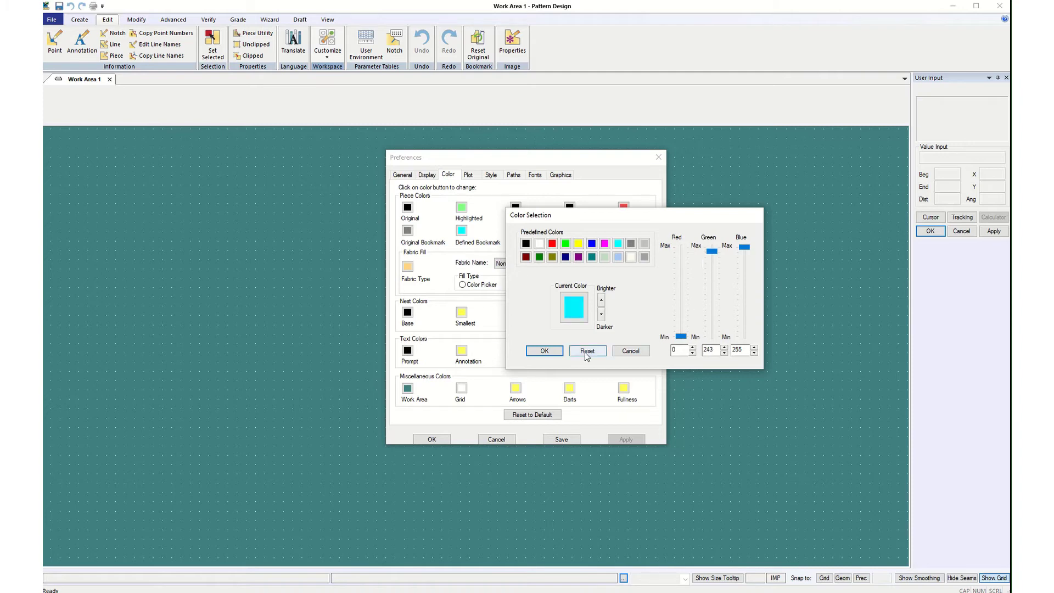
# Confirm cyan for Near pieces and set Modified pieces to purple (128/0/128)
pyautogui.click(545, 352)
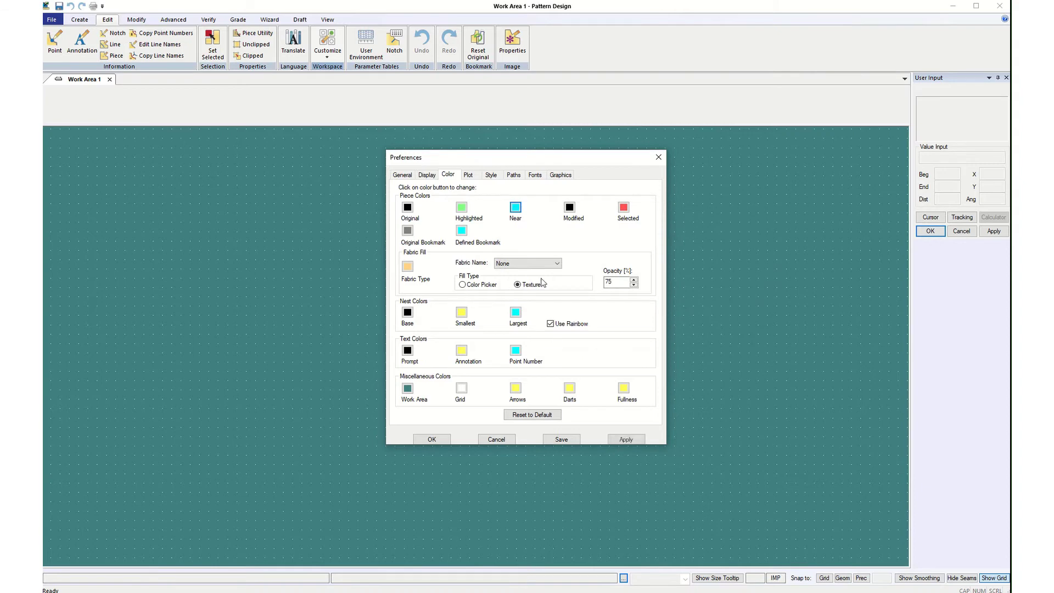
pyautogui.click(569, 208)
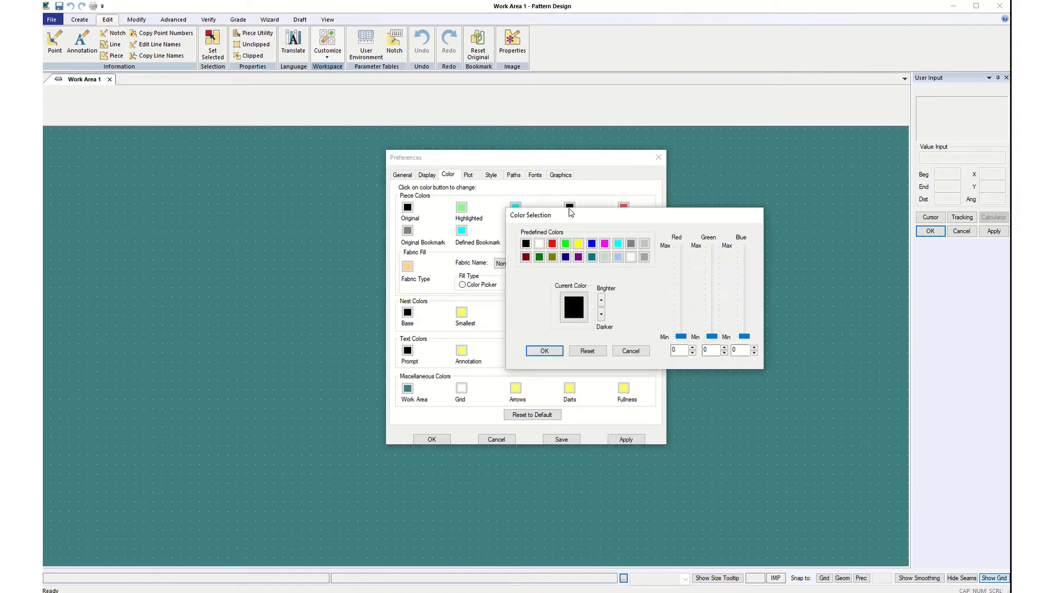
pyautogui.click(579, 259)
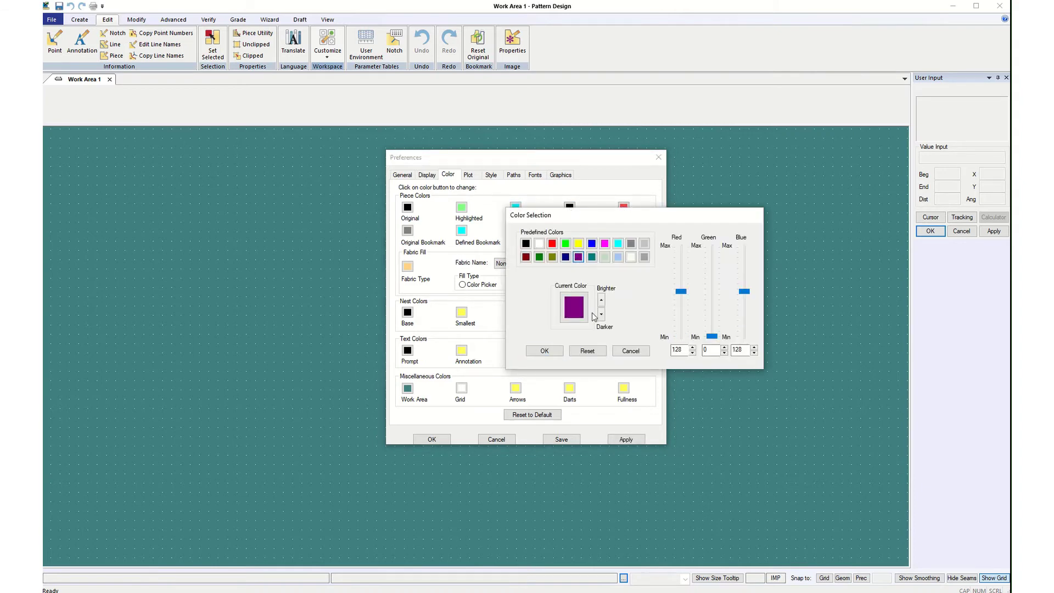
pyautogui.click(545, 352)
# Make Selected pieces red, then apply the colours and close Preferences with OK
pyautogui.click(624, 207)
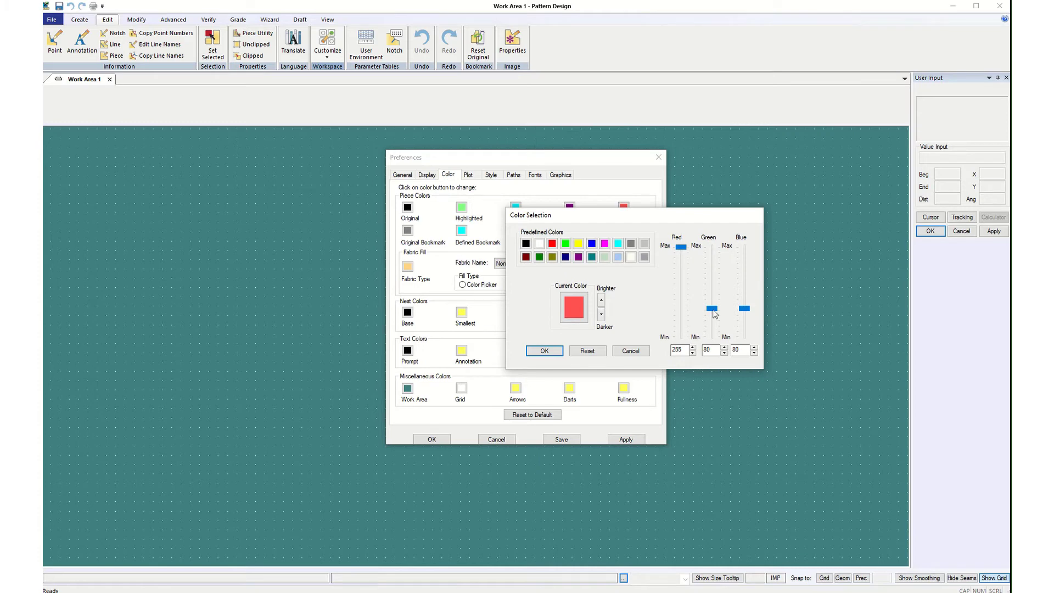
pyautogui.moveTo(714, 309); pyautogui.dragTo(747, 331)
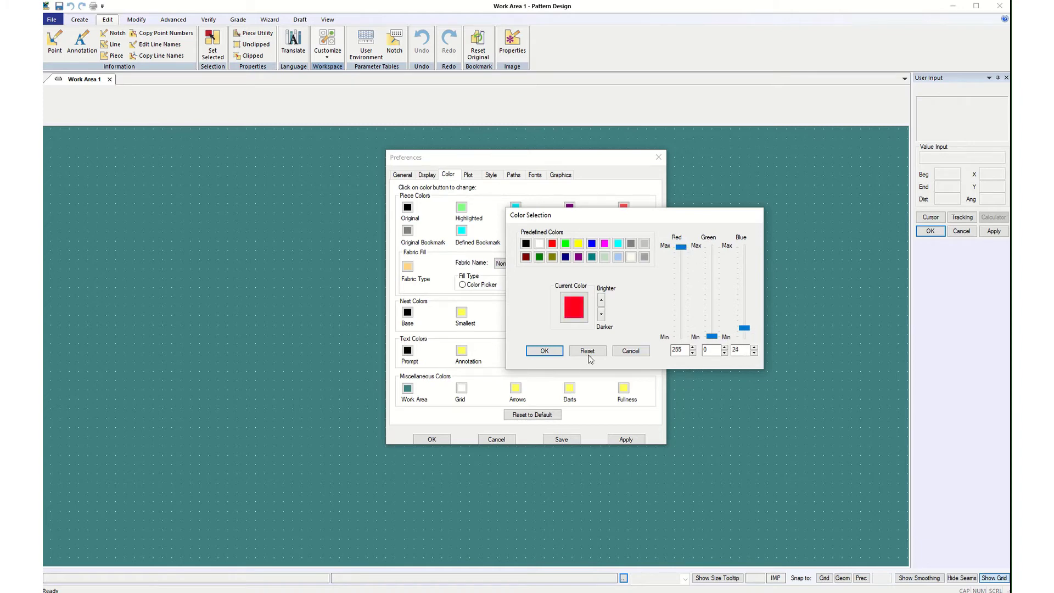
pyautogui.click(544, 351)
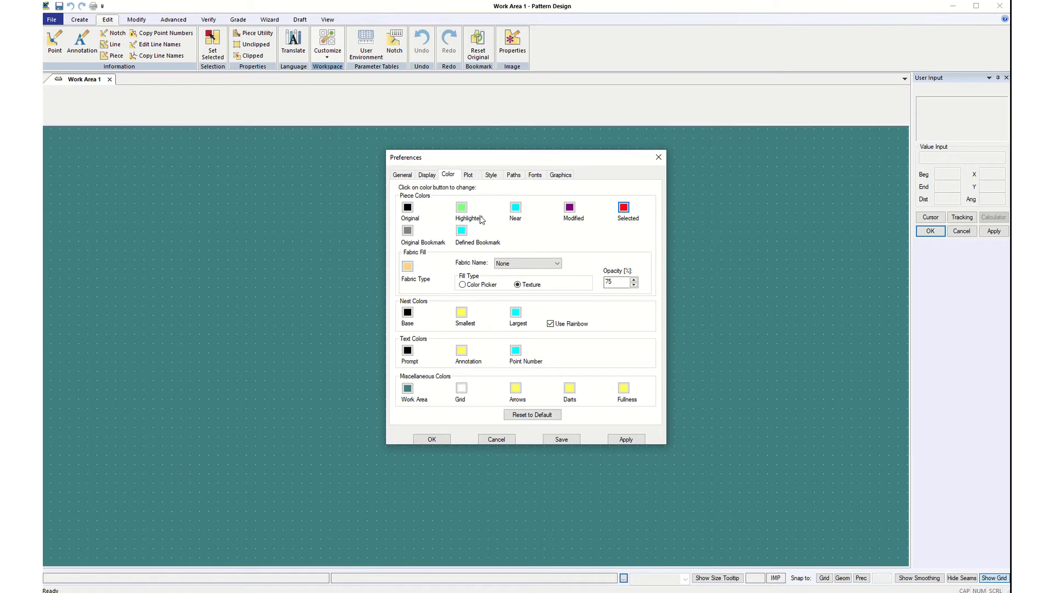
pyautogui.click(626, 439)
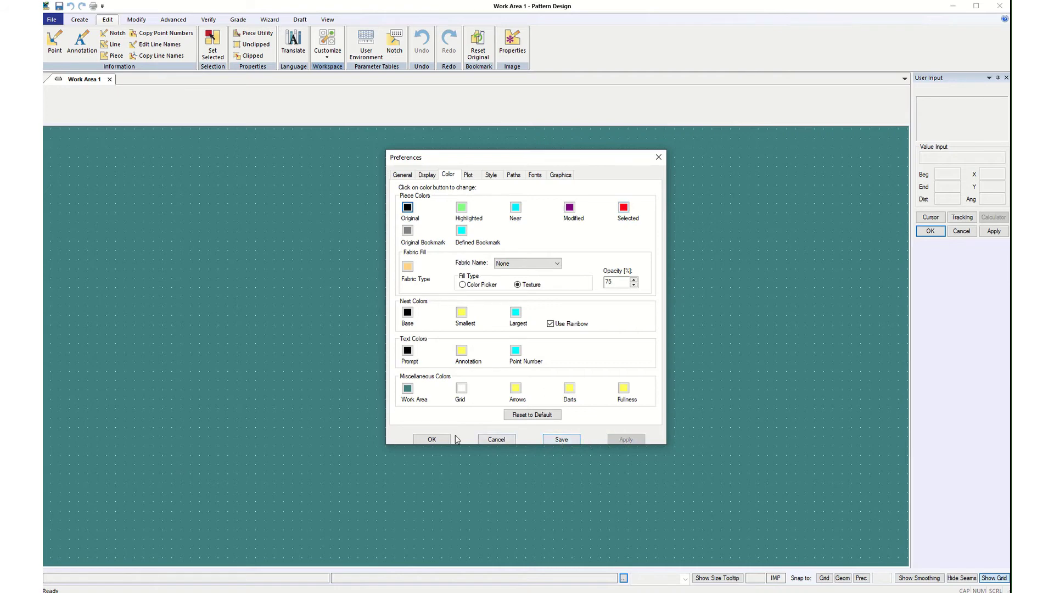
pyautogui.click(433, 440)
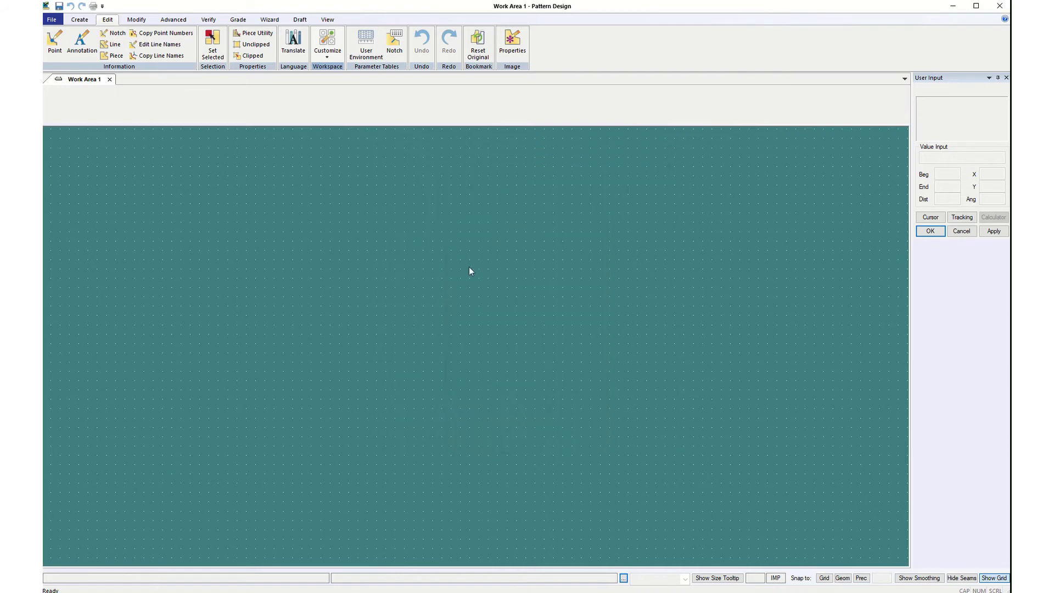
# Browse to the 0Share area on the P: Lscutil drive, listing only Accumark Piece files
pyautogui.click(54, 22)
pyautogui.click(61, 45)
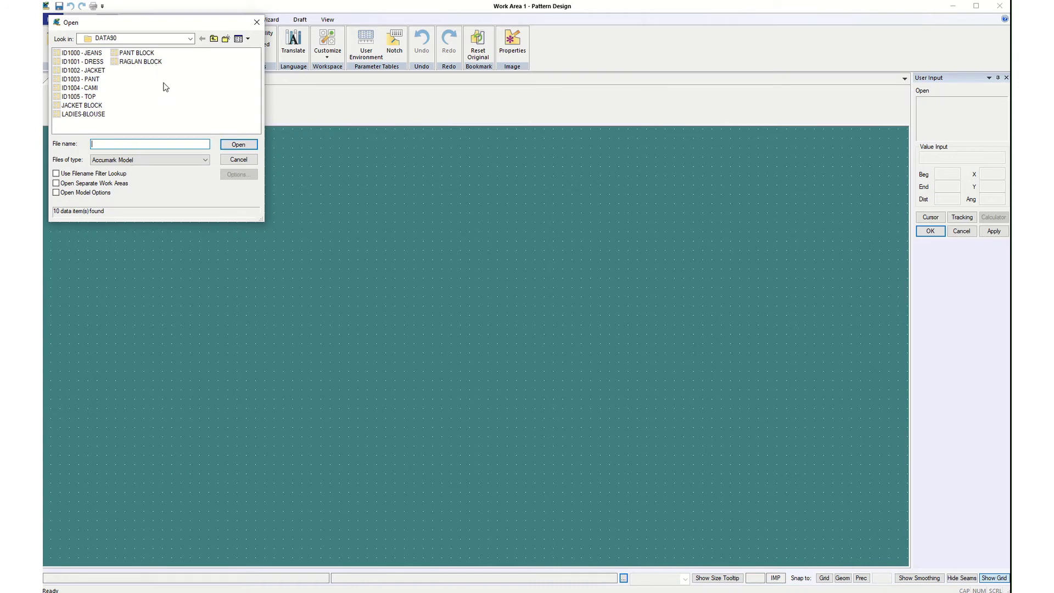
pyautogui.click(191, 39)
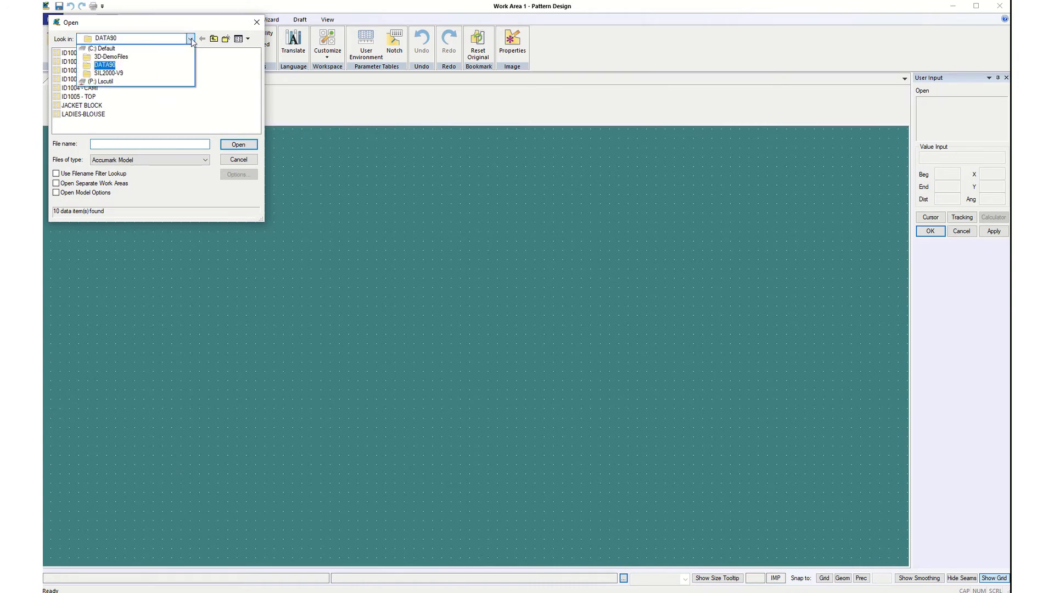
pyautogui.click(105, 81)
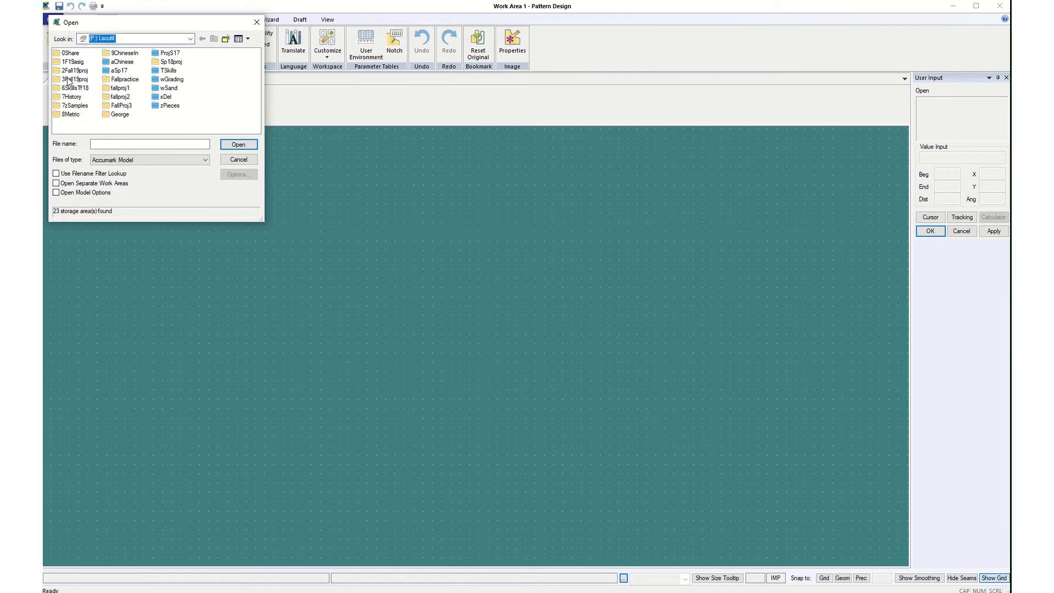
pyautogui.click(69, 53)
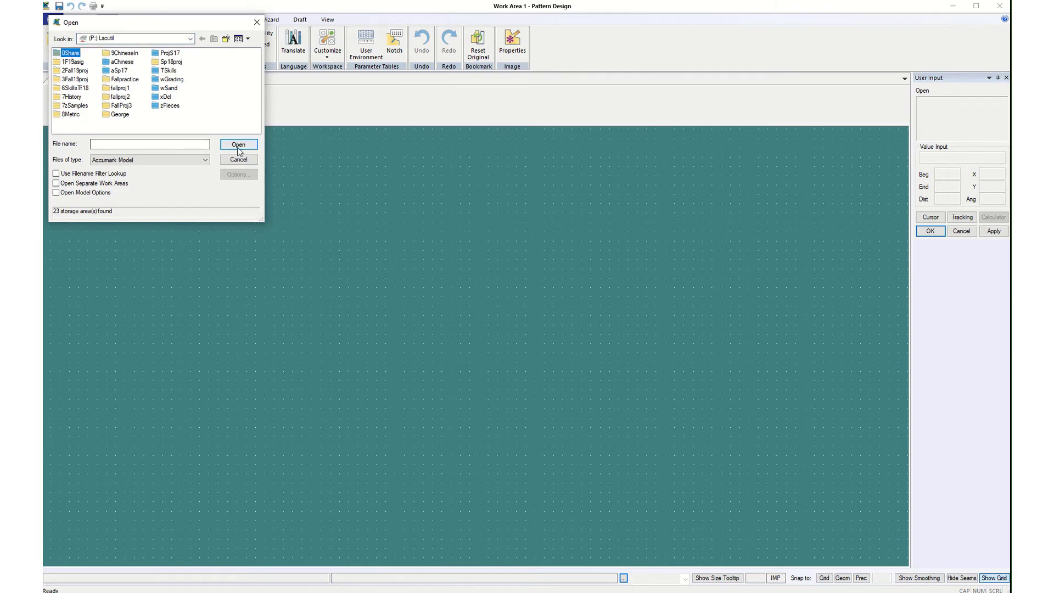
pyautogui.click(205, 160)
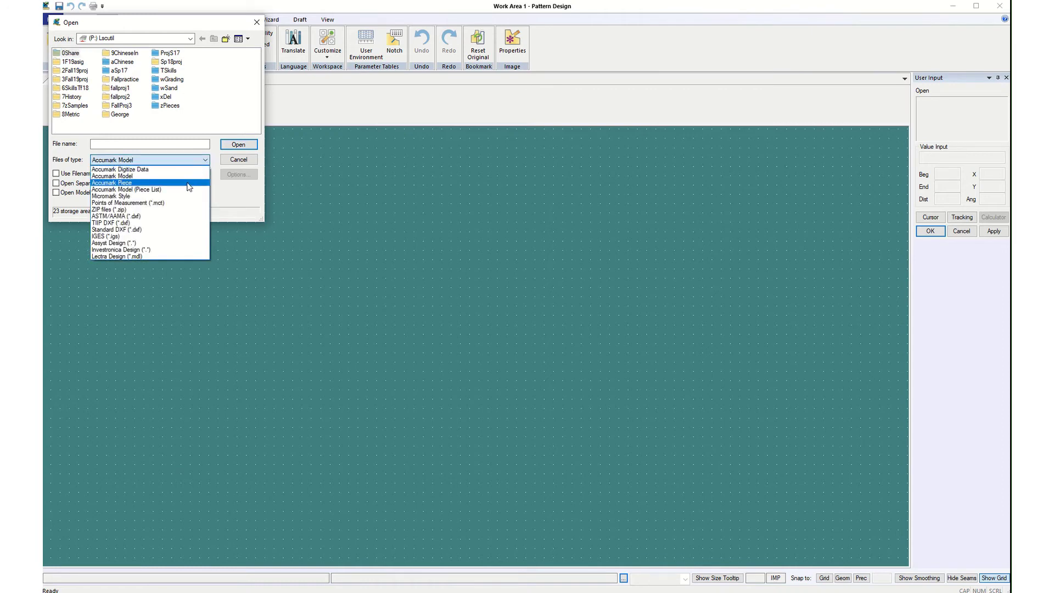
pyautogui.click(188, 183)
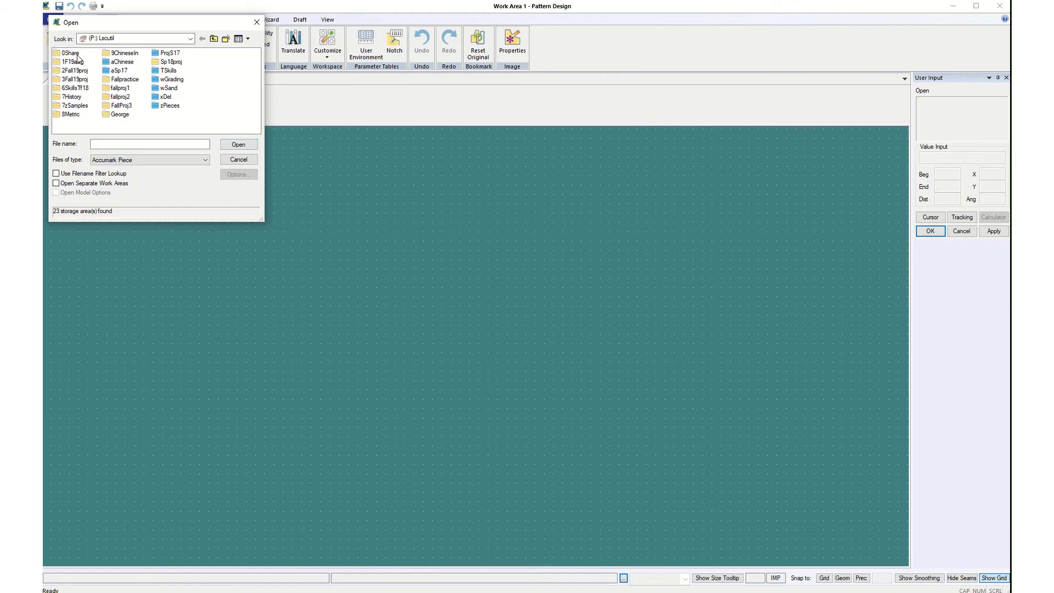
pyautogui.click(239, 145)
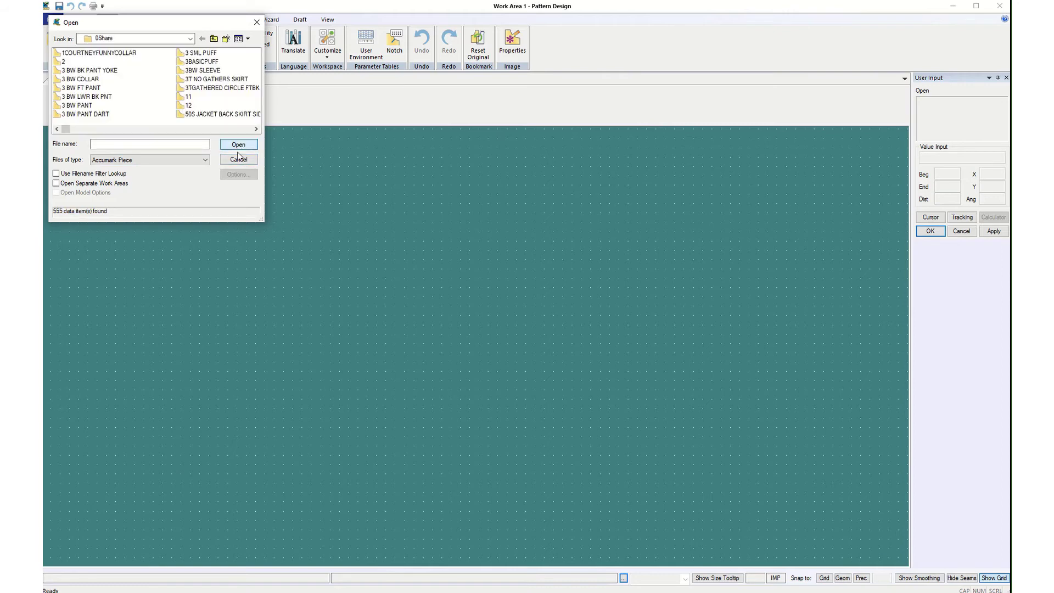
# Select the ZZ F13- 8 skirt back, skirt front, bodice back and bodice front pieces and open them
pyautogui.moveTo(63, 131); pyautogui.dragTo(248, 131)
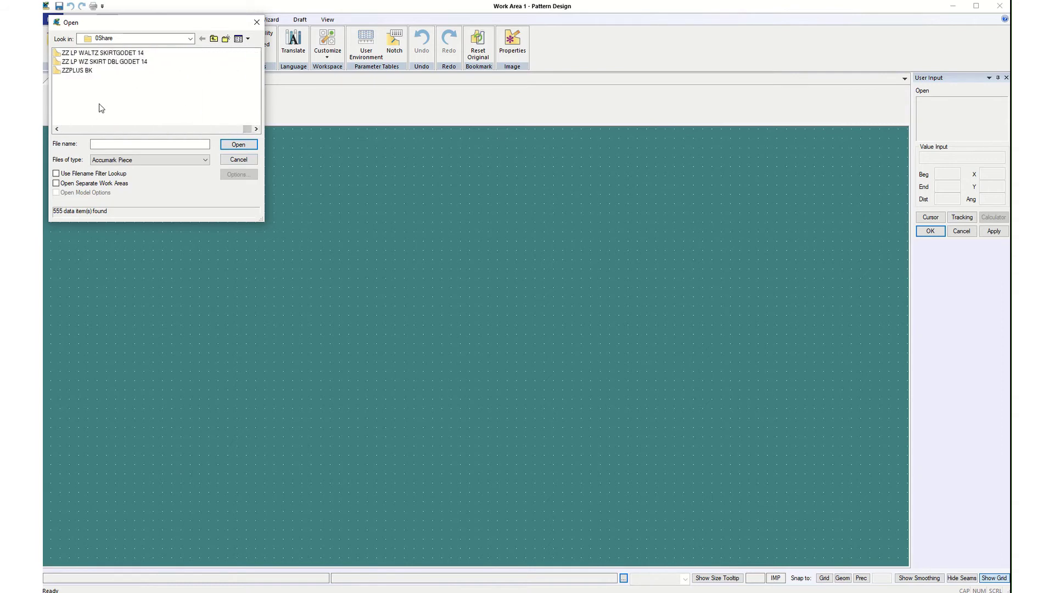
pyautogui.click(58, 129)
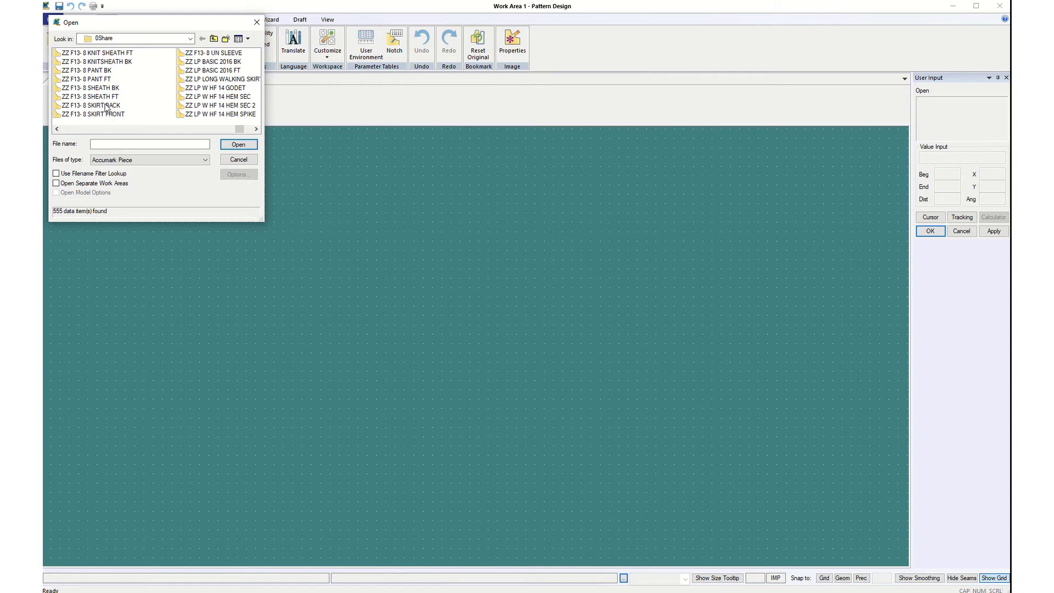
pyautogui.click(106, 106)
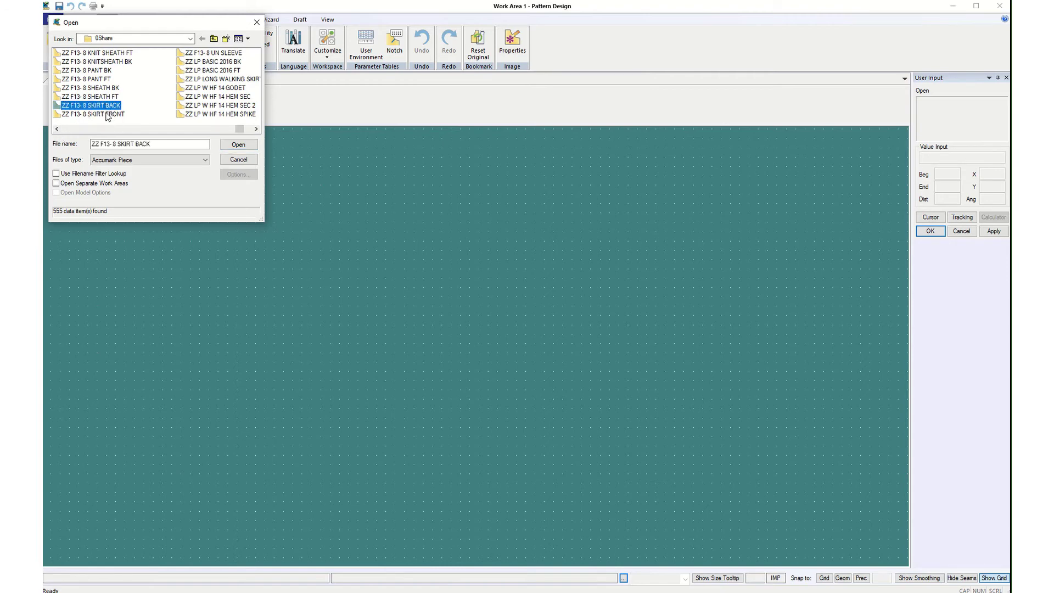
pyautogui.keyDown('ctrl'); pyautogui.click(108, 116); pyautogui.keyUp('ctrl')
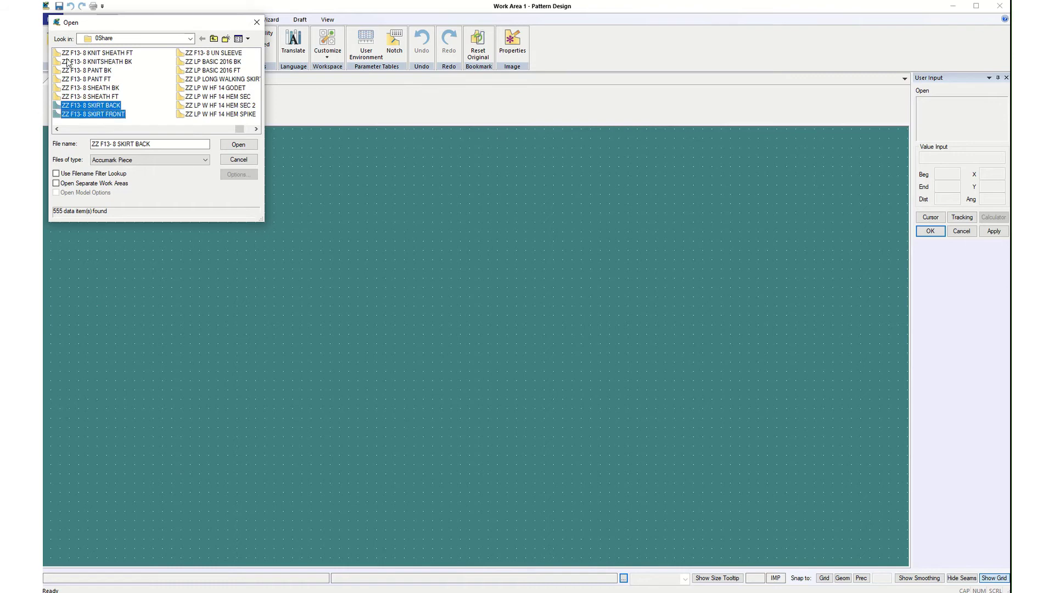
pyautogui.click(57, 129)
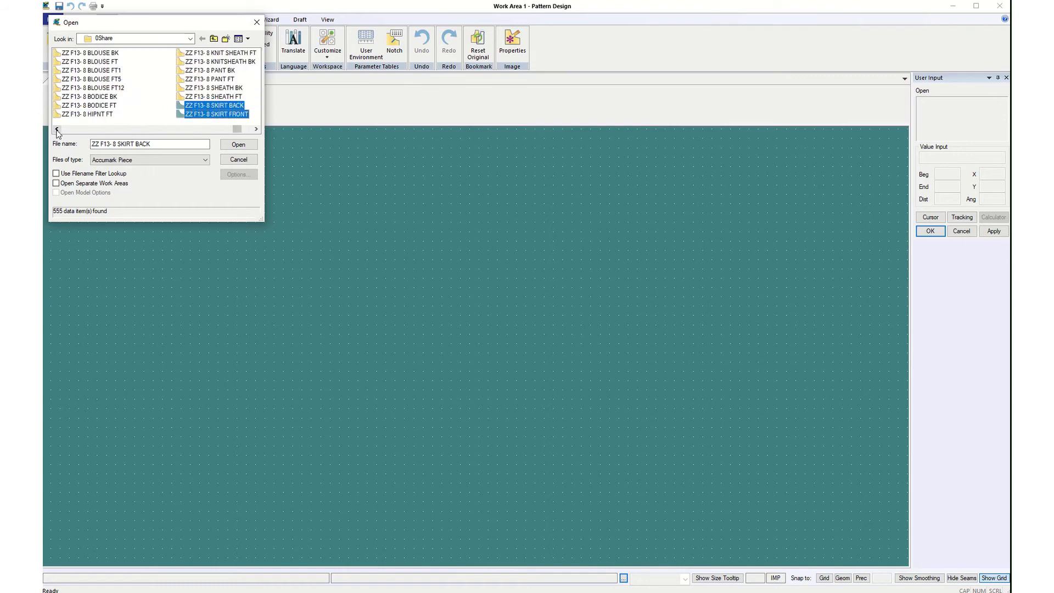
pyautogui.keyDown('ctrl'); pyautogui.click(101, 98); pyautogui.keyUp('ctrl')
pyautogui.keyDown('ctrl'); pyautogui.click(104, 106); pyautogui.keyUp('ctrl')
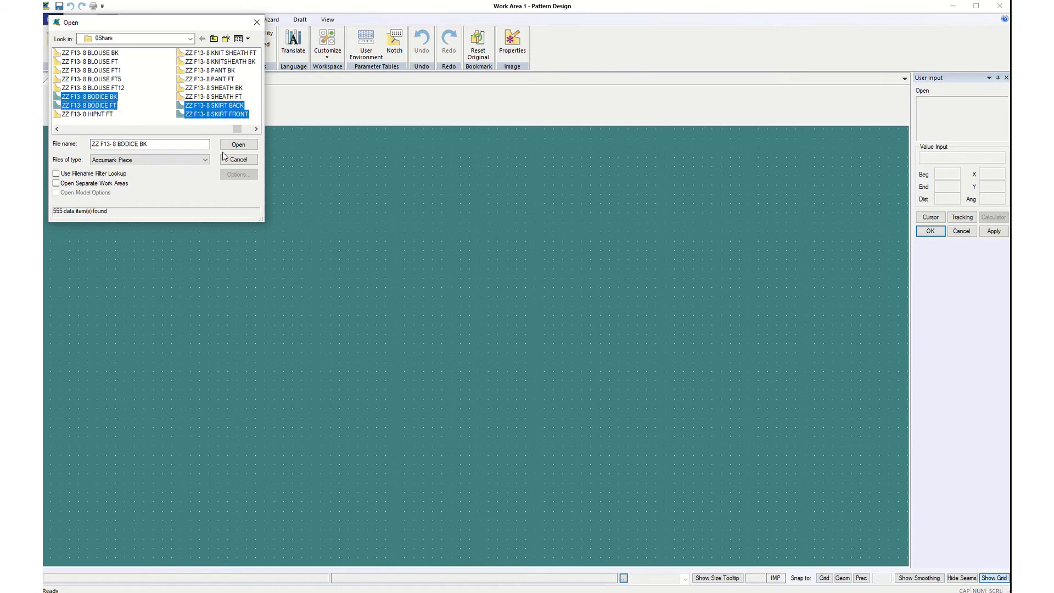
pyautogui.click(239, 145)
pyautogui.moveTo(83, 111); pyautogui.dragTo(249, 101)
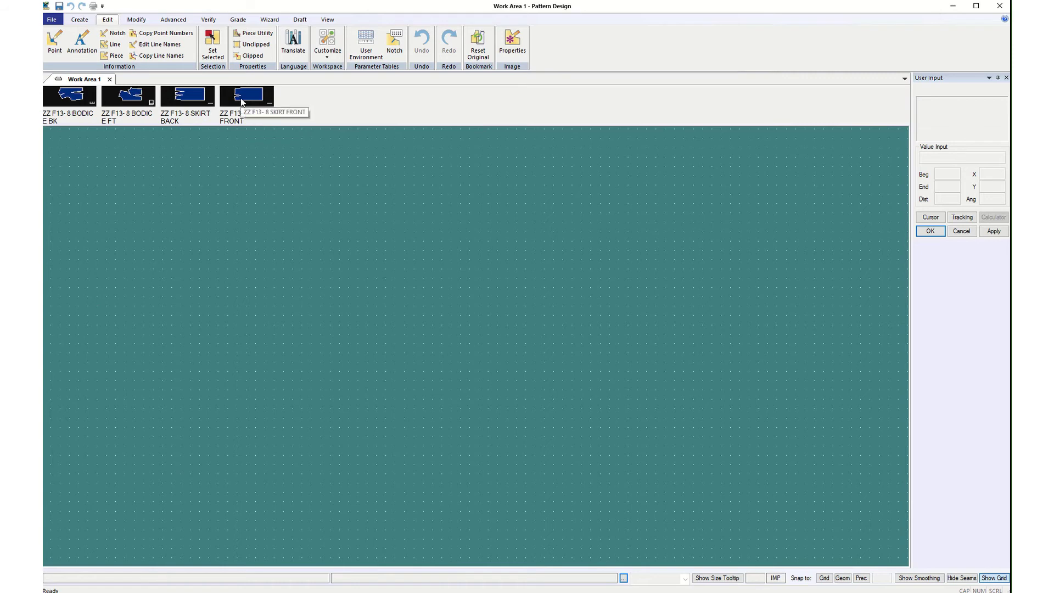
pyautogui.moveTo(245, 101); pyautogui.dragTo(266, 331)
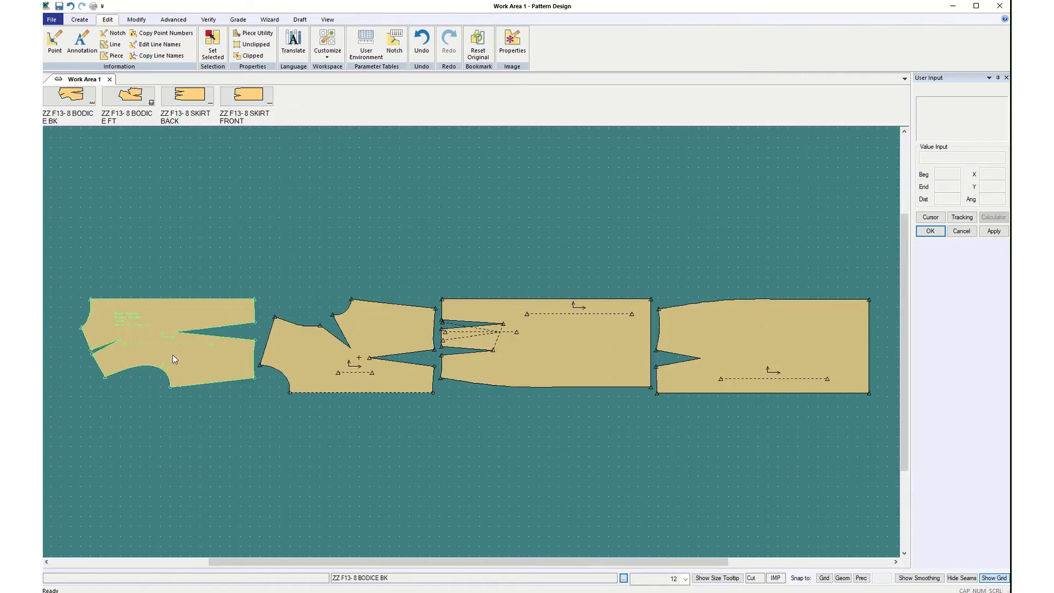
pyautogui.moveTo(198, 368); pyautogui.dragTo(208, 275)
pyautogui.moveTo(367, 358); pyautogui.dragTo(196, 380)
pyautogui.moveTo(531, 358); pyautogui.dragTo(369, 285)
pyautogui.moveTo(717, 339); pyautogui.dragTo(351, 363)
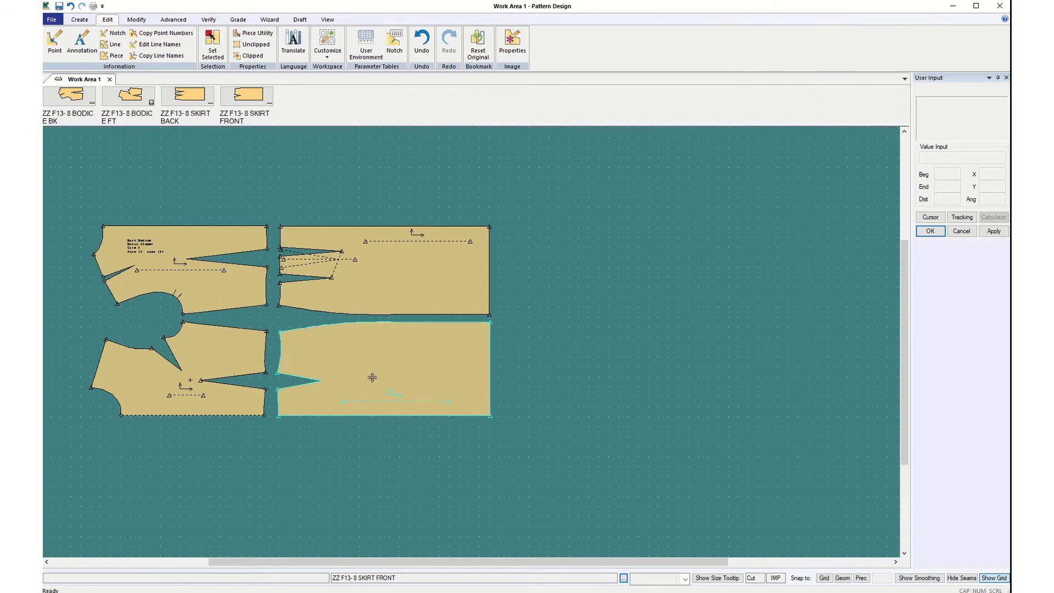
pyautogui.moveTo(387, 413); pyautogui.dragTo(390, 380)
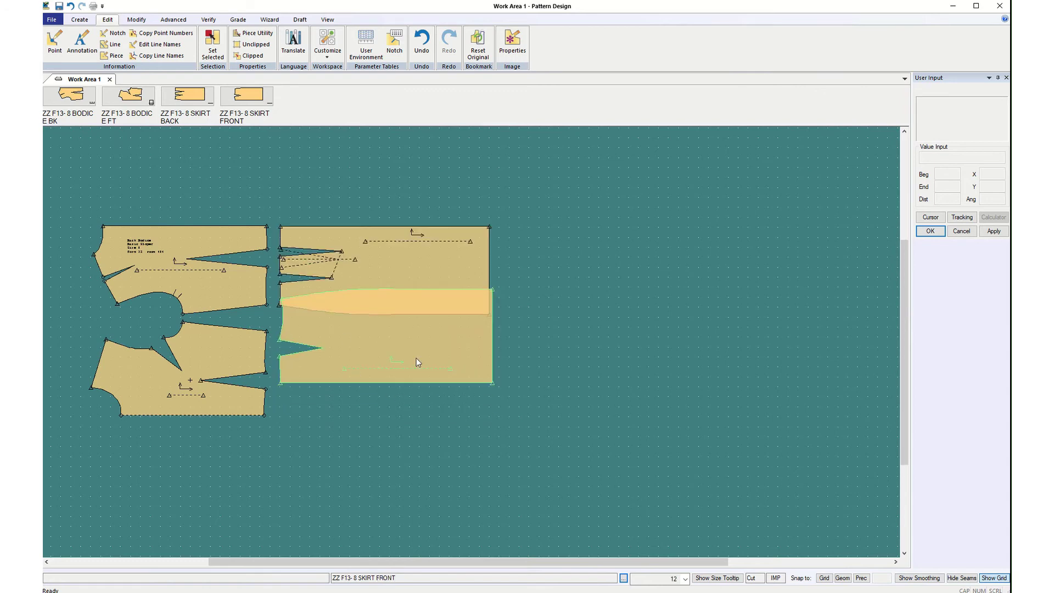
pyautogui.moveTo(403, 333); pyautogui.dragTo(401, 366)
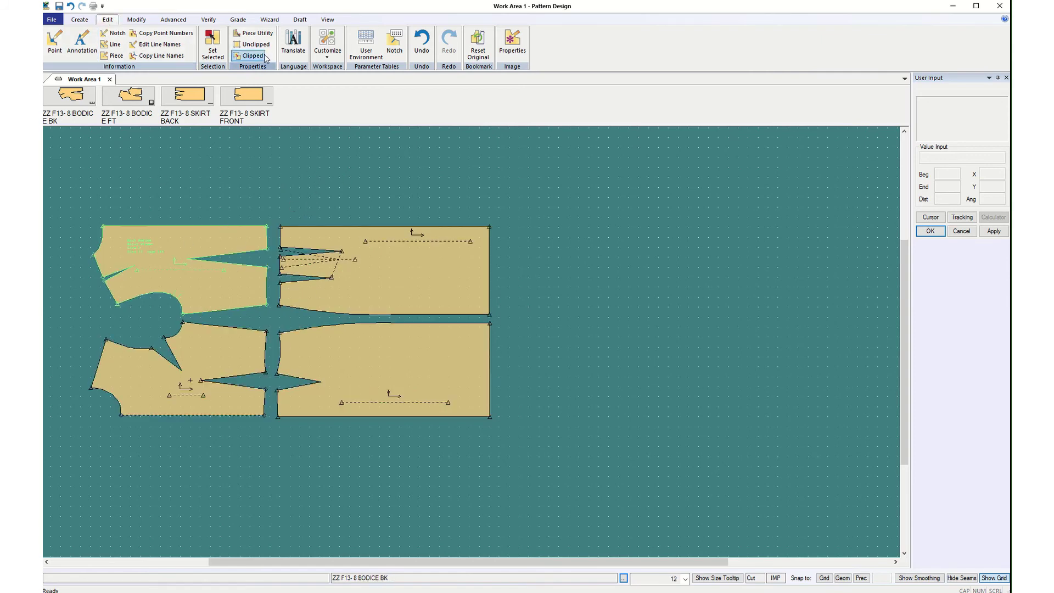
# In Preferences colour settings, change the Fabric Type fill from tan to magenta and apply it
pyautogui.click(329, 50)
pyautogui.click(357, 85)
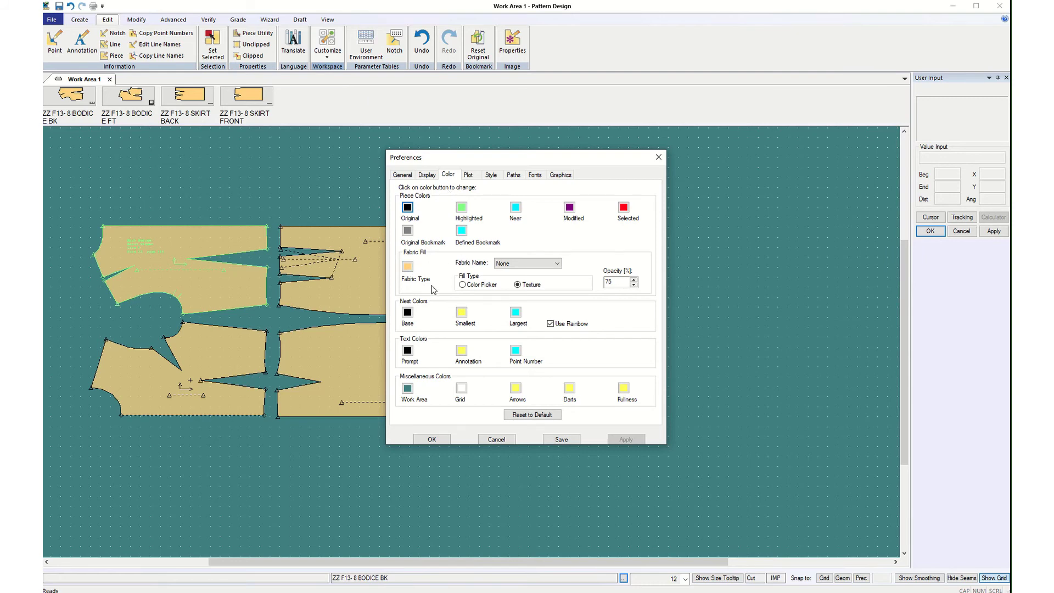
pyautogui.click(409, 269)
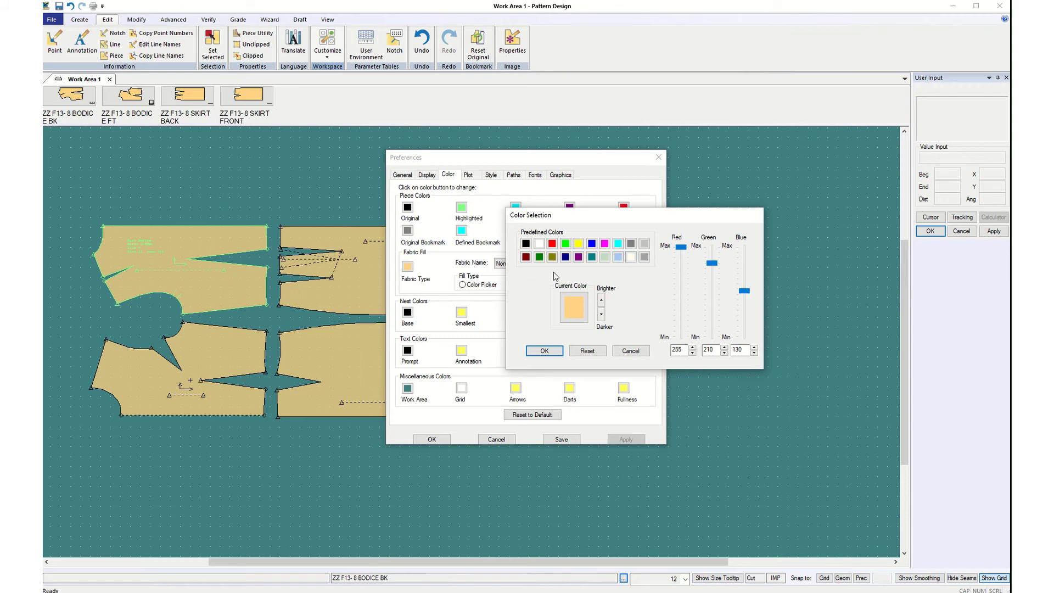
pyautogui.click(606, 258)
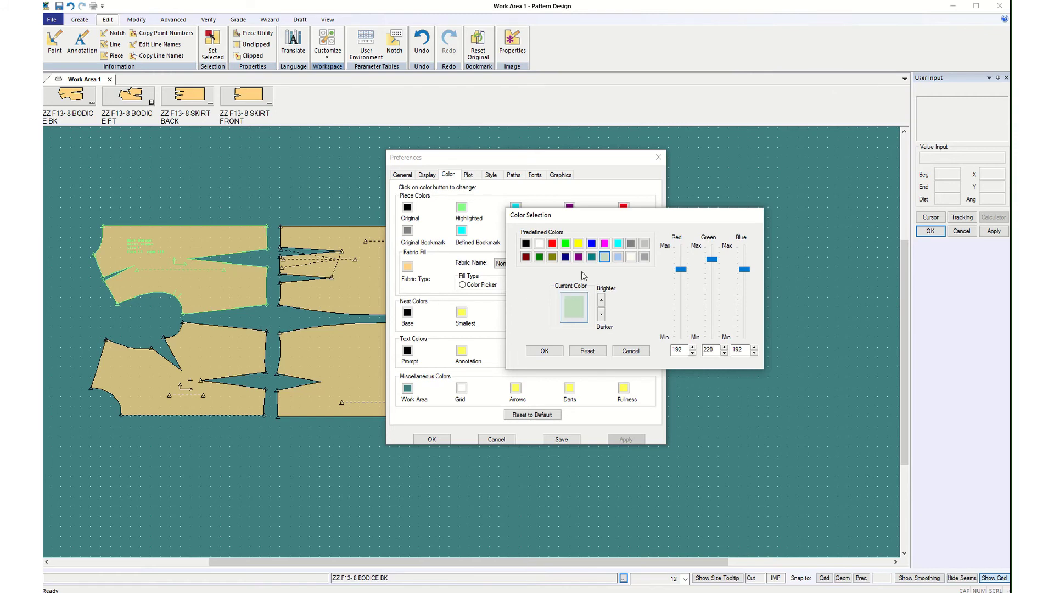
pyautogui.click(606, 244)
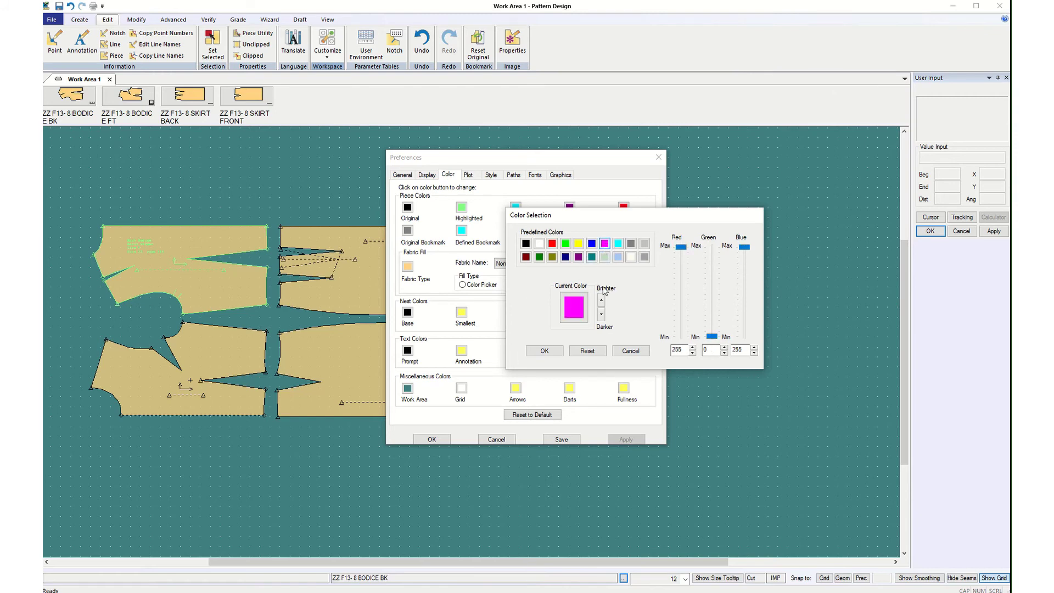
pyautogui.click(546, 352)
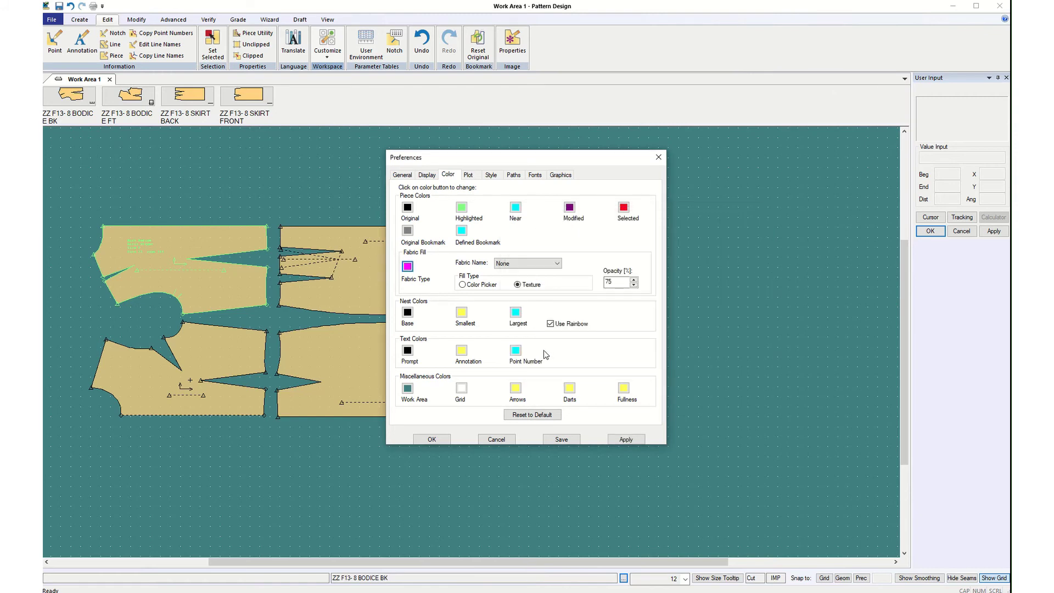
pyautogui.click(626, 440)
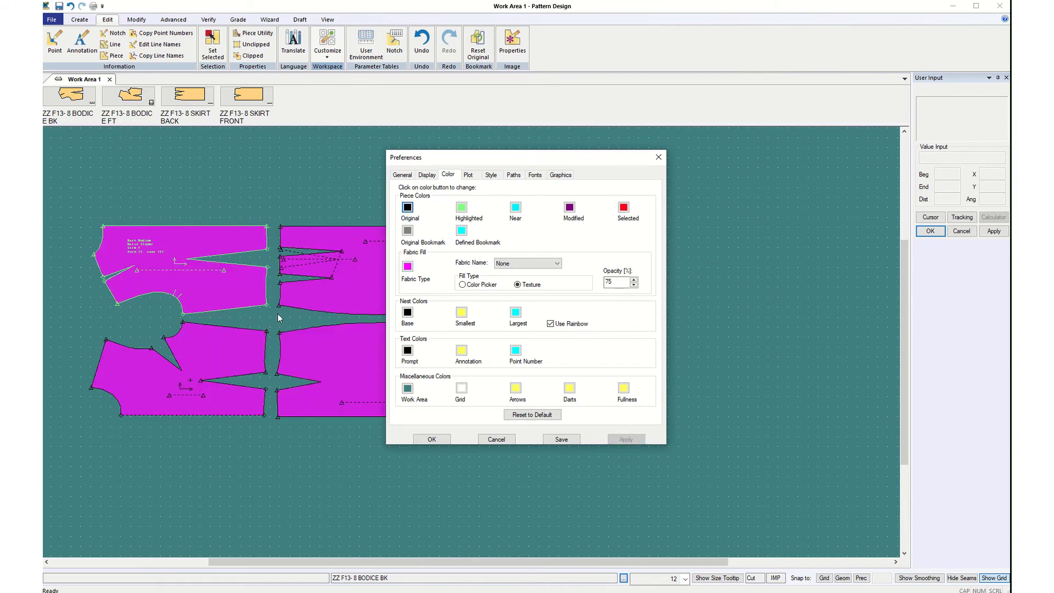
pyautogui.click(329, 300)
# Set the fabric fill opacity to 40% and apply it to the pieces
pyautogui.click(633, 285)
pyautogui.click(634, 280)
pyautogui.click(634, 280)
pyautogui.click(633, 279)
pyautogui.click(633, 279)
pyautogui.click(633, 279)
pyautogui.click(626, 441)
# Set the Modified piece colour to yellow and the Near piece colour to blue
pyautogui.click(570, 208)
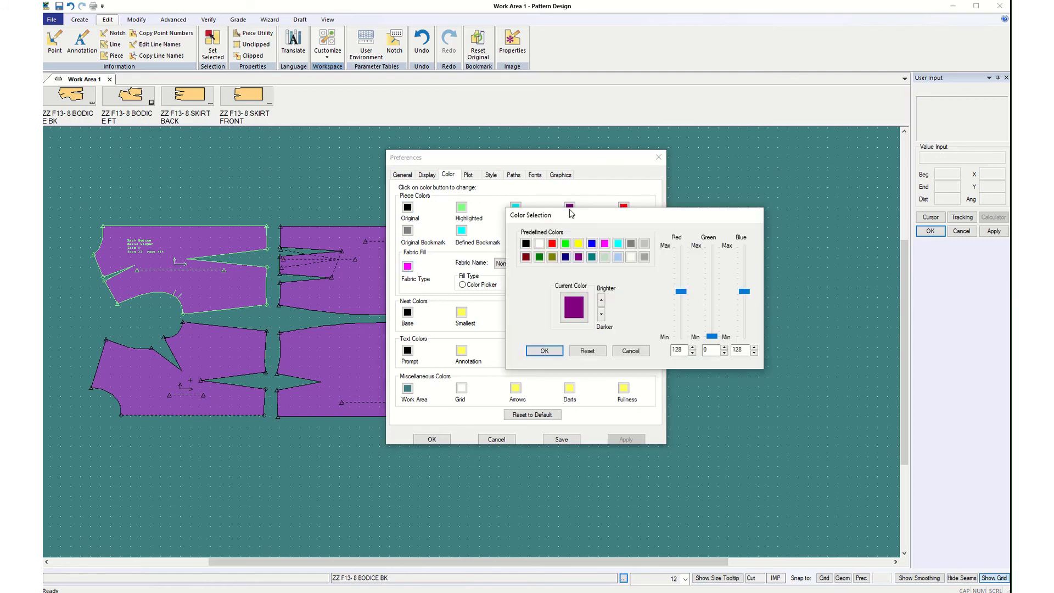
pyautogui.click(578, 243)
pyautogui.click(544, 351)
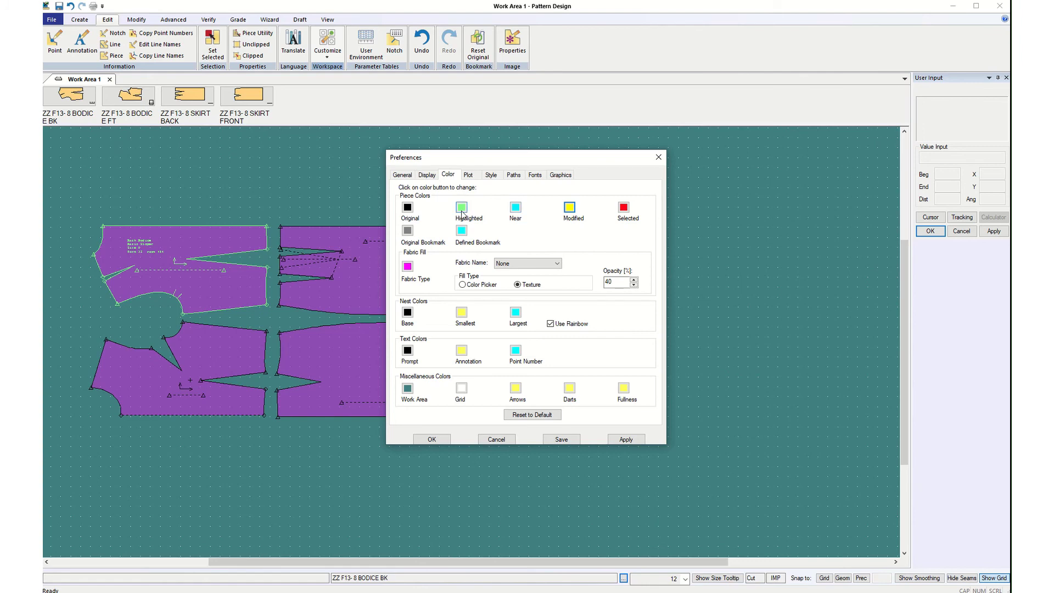
pyautogui.click(516, 208)
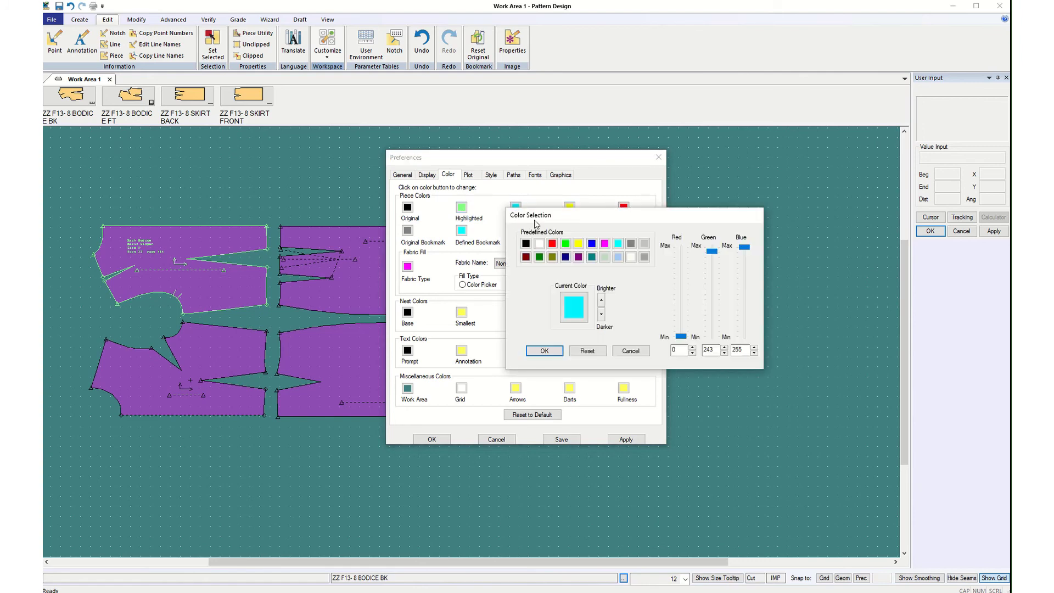
pyautogui.click(592, 244)
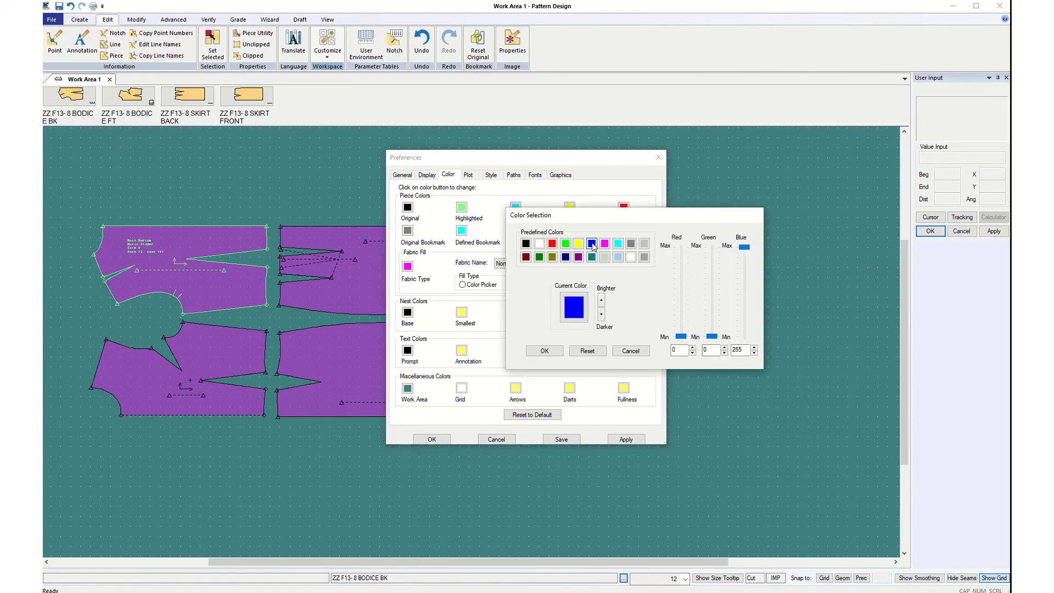
pyautogui.click(544, 350)
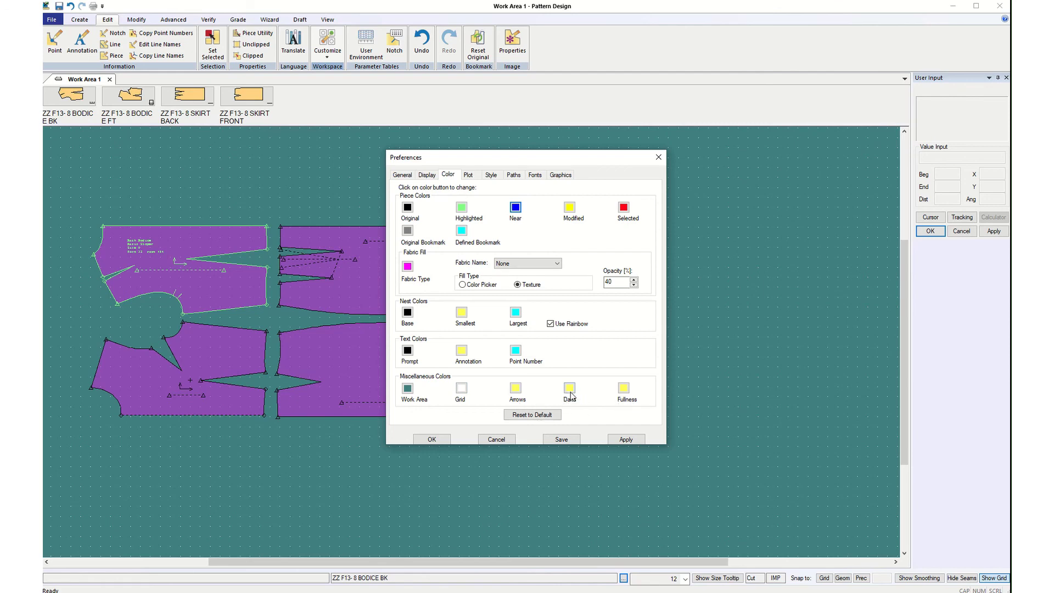
# Set the Fullness colour to cyan, then apply and save the preferences
pyautogui.click(623, 389)
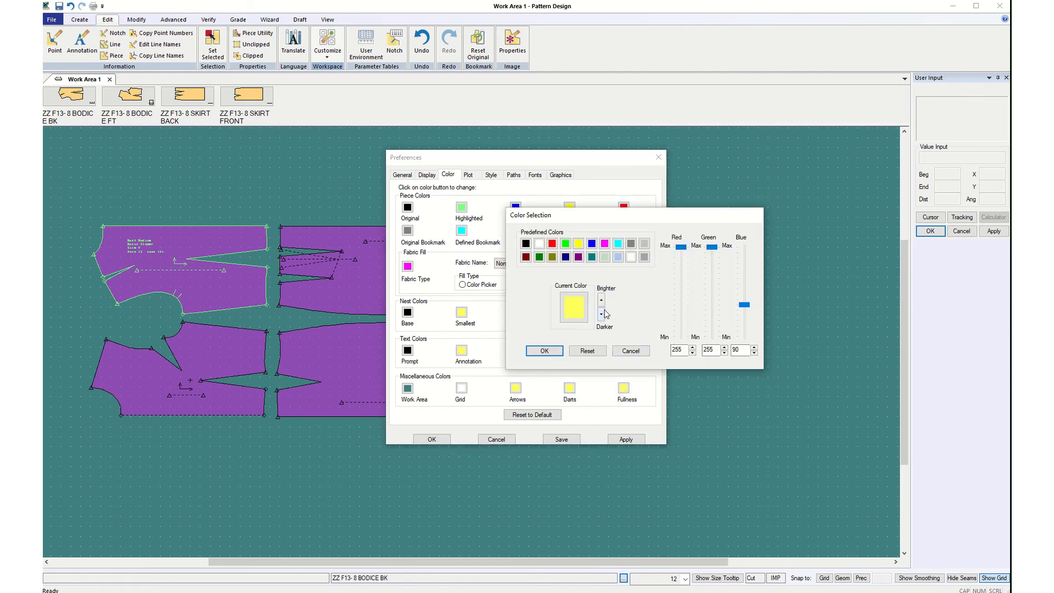
pyautogui.click(618, 245)
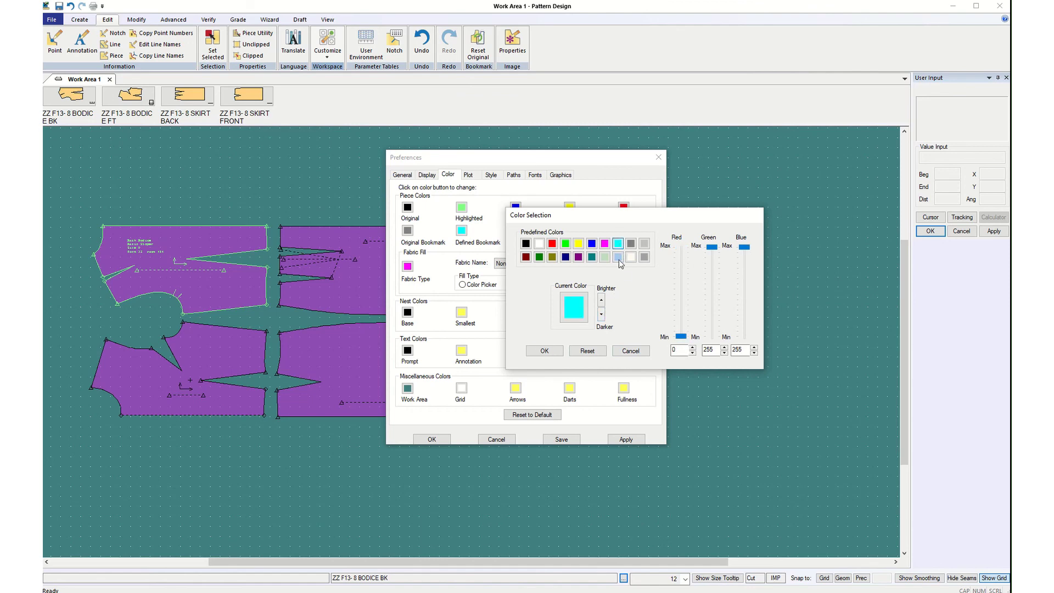
pyautogui.click(544, 352)
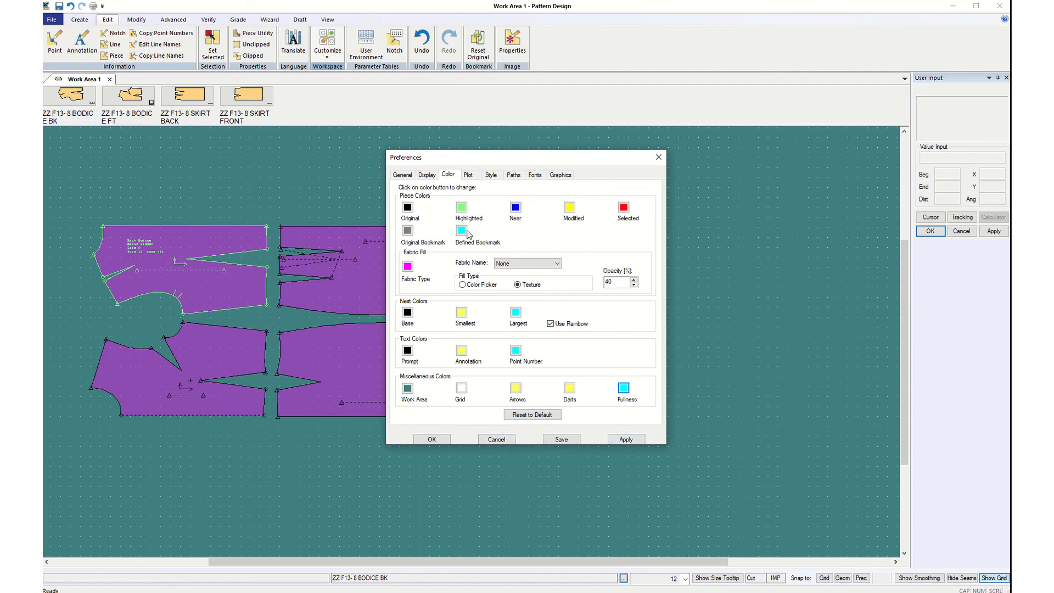
pyautogui.click(629, 441)
pyautogui.click(430, 440)
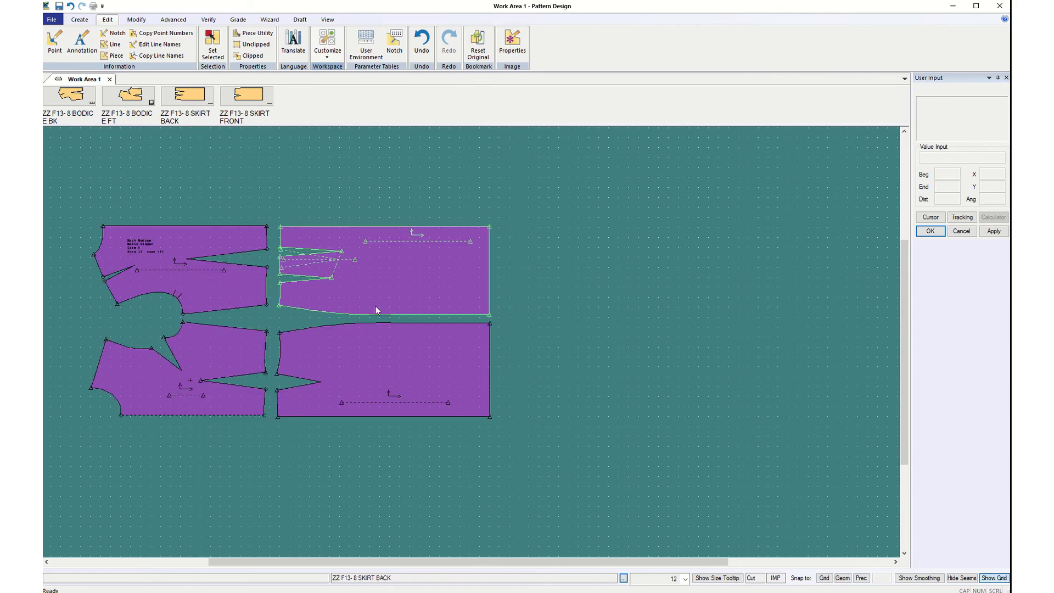
# Nudge the Skirt Back piece right and zoom in until the four pieces fill the view
pyautogui.moveTo(390, 296); pyautogui.dragTo(412, 295)
pyautogui.scroll(3, 232, 356)
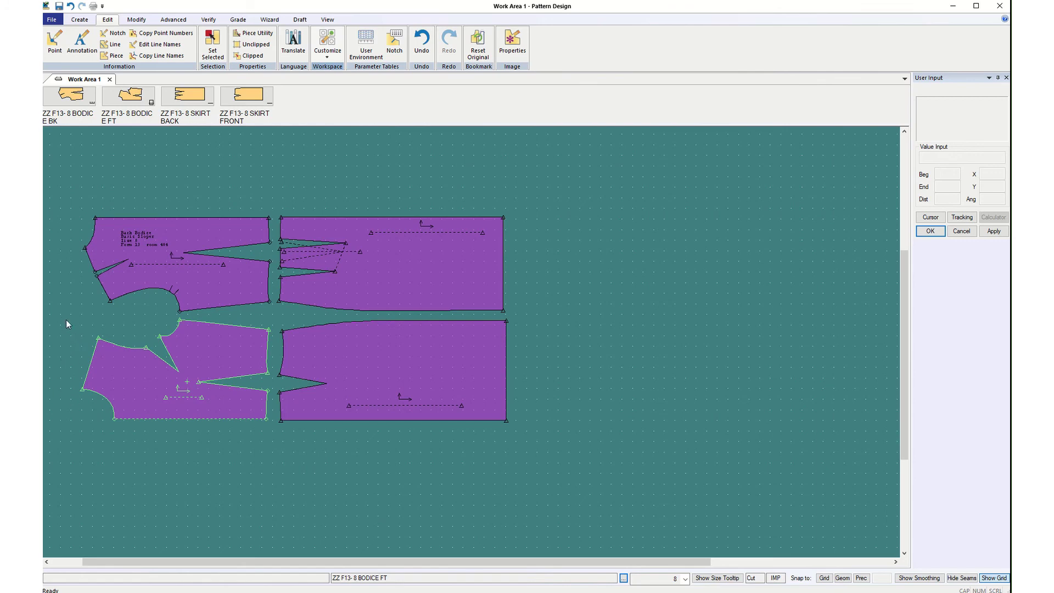
pyautogui.scroll(3, 67, 312)
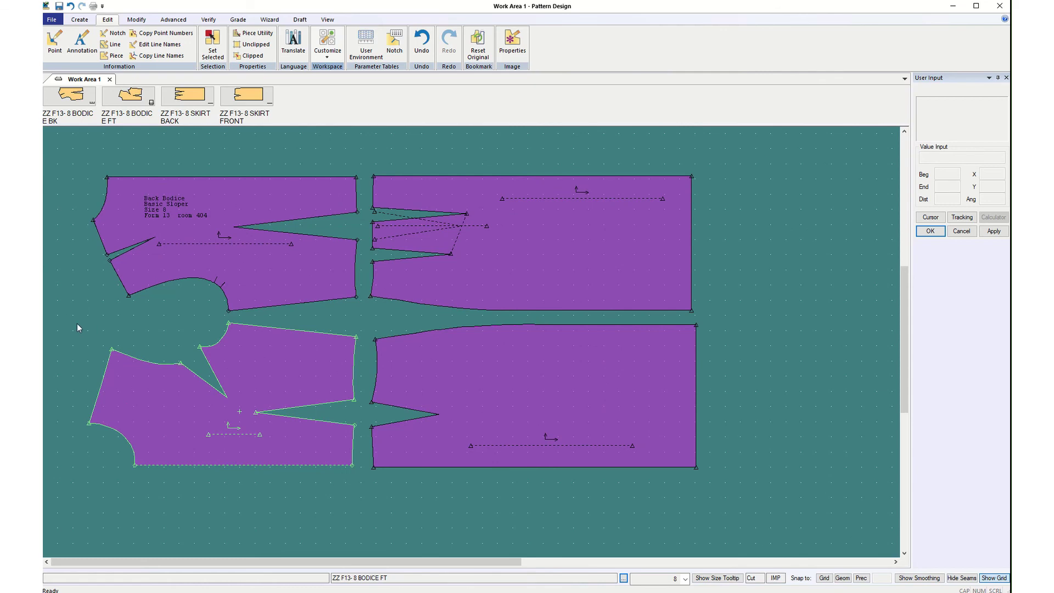
pyautogui.scroll(3, 77, 324)
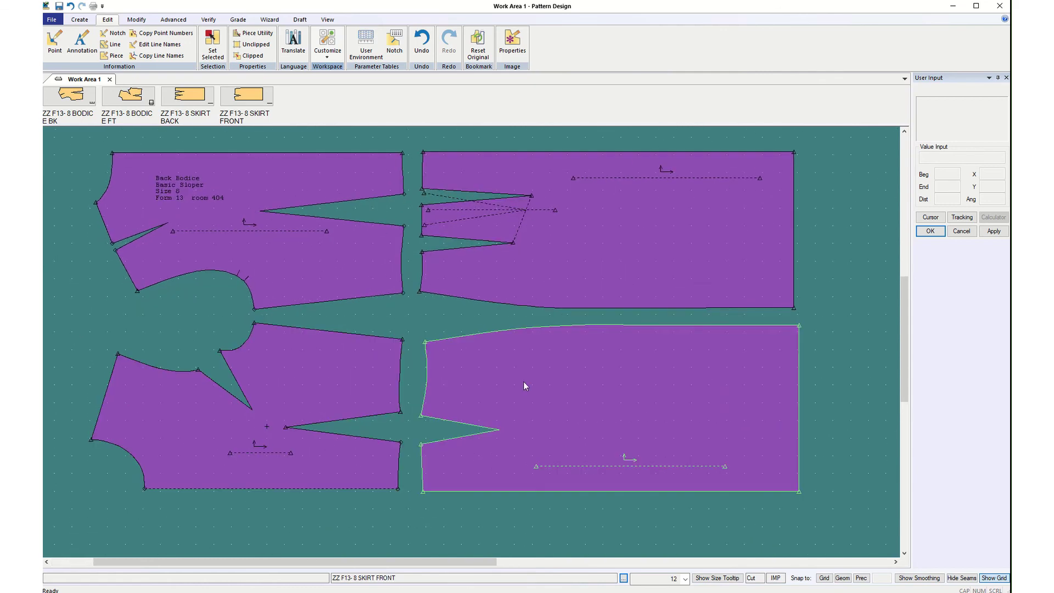
pyautogui.scroll(2, 793, 451)
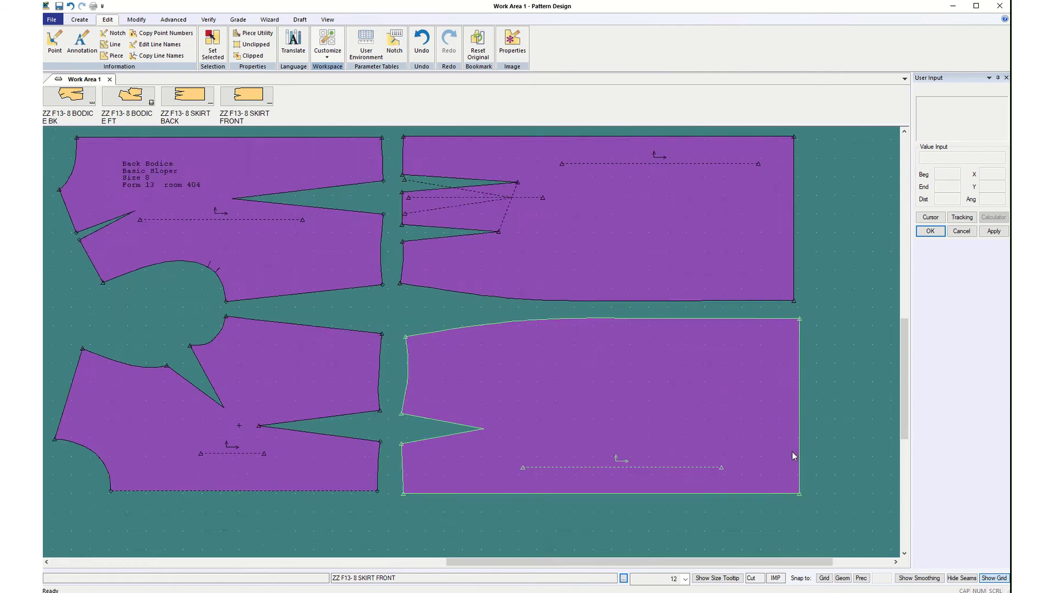
pyautogui.scroll(-2, 792, 451)
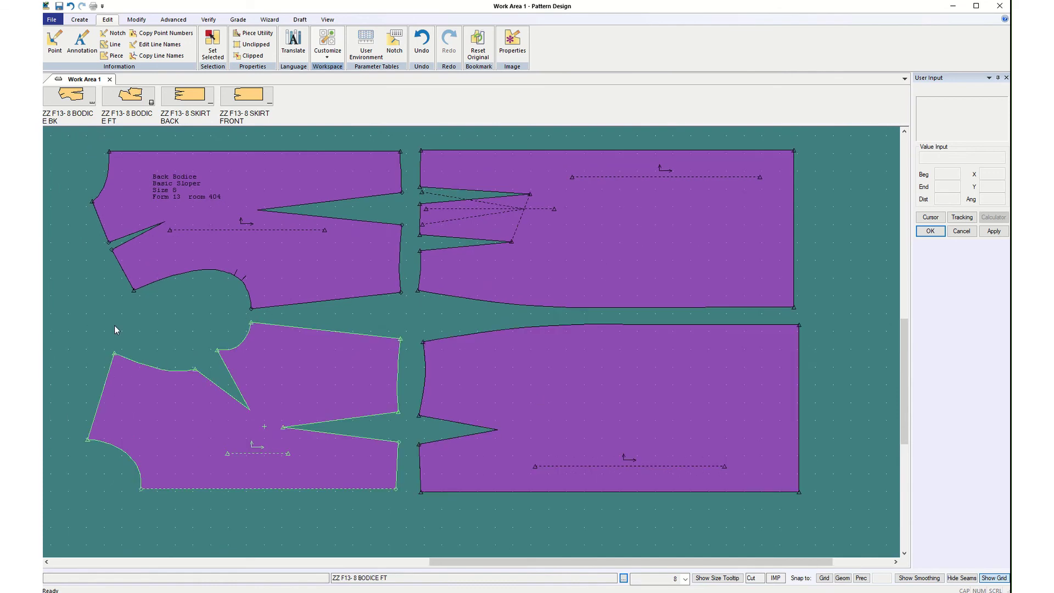
pyautogui.scroll(2, 104, 322)
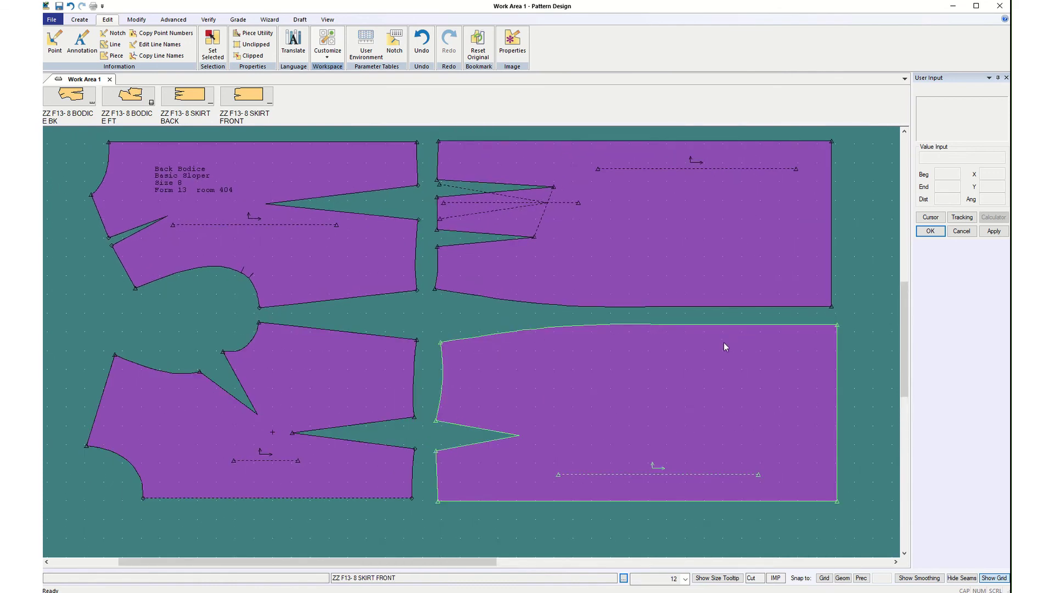